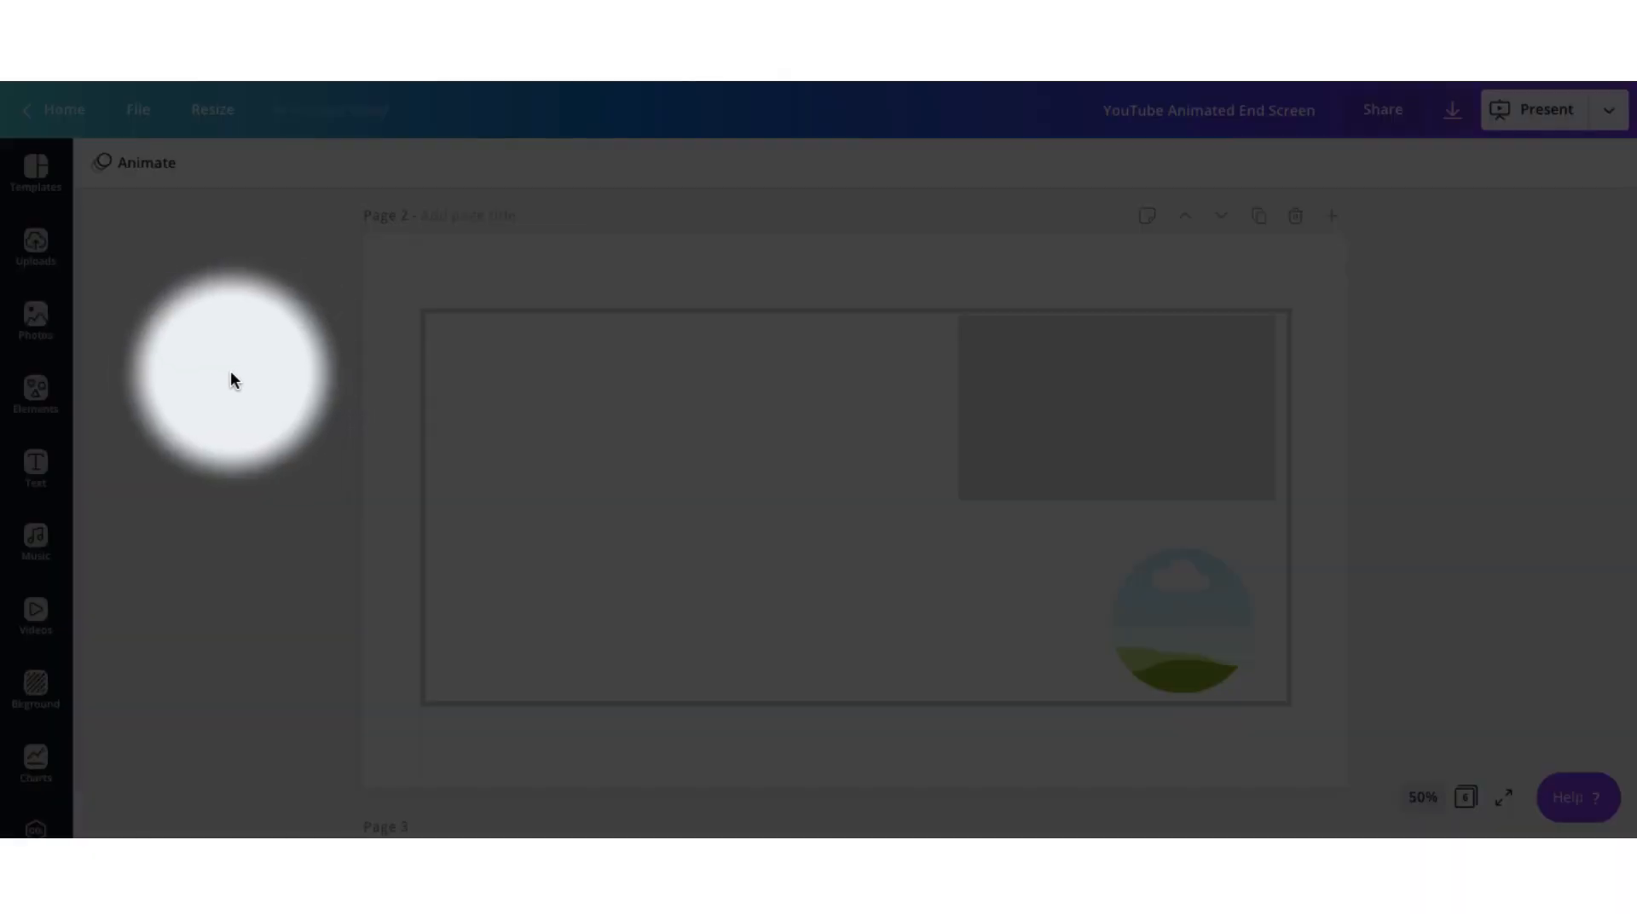
Add a single-image grid to page 2 and narrow it to cover slightly less than the left half of the page.
left_click(34, 393)
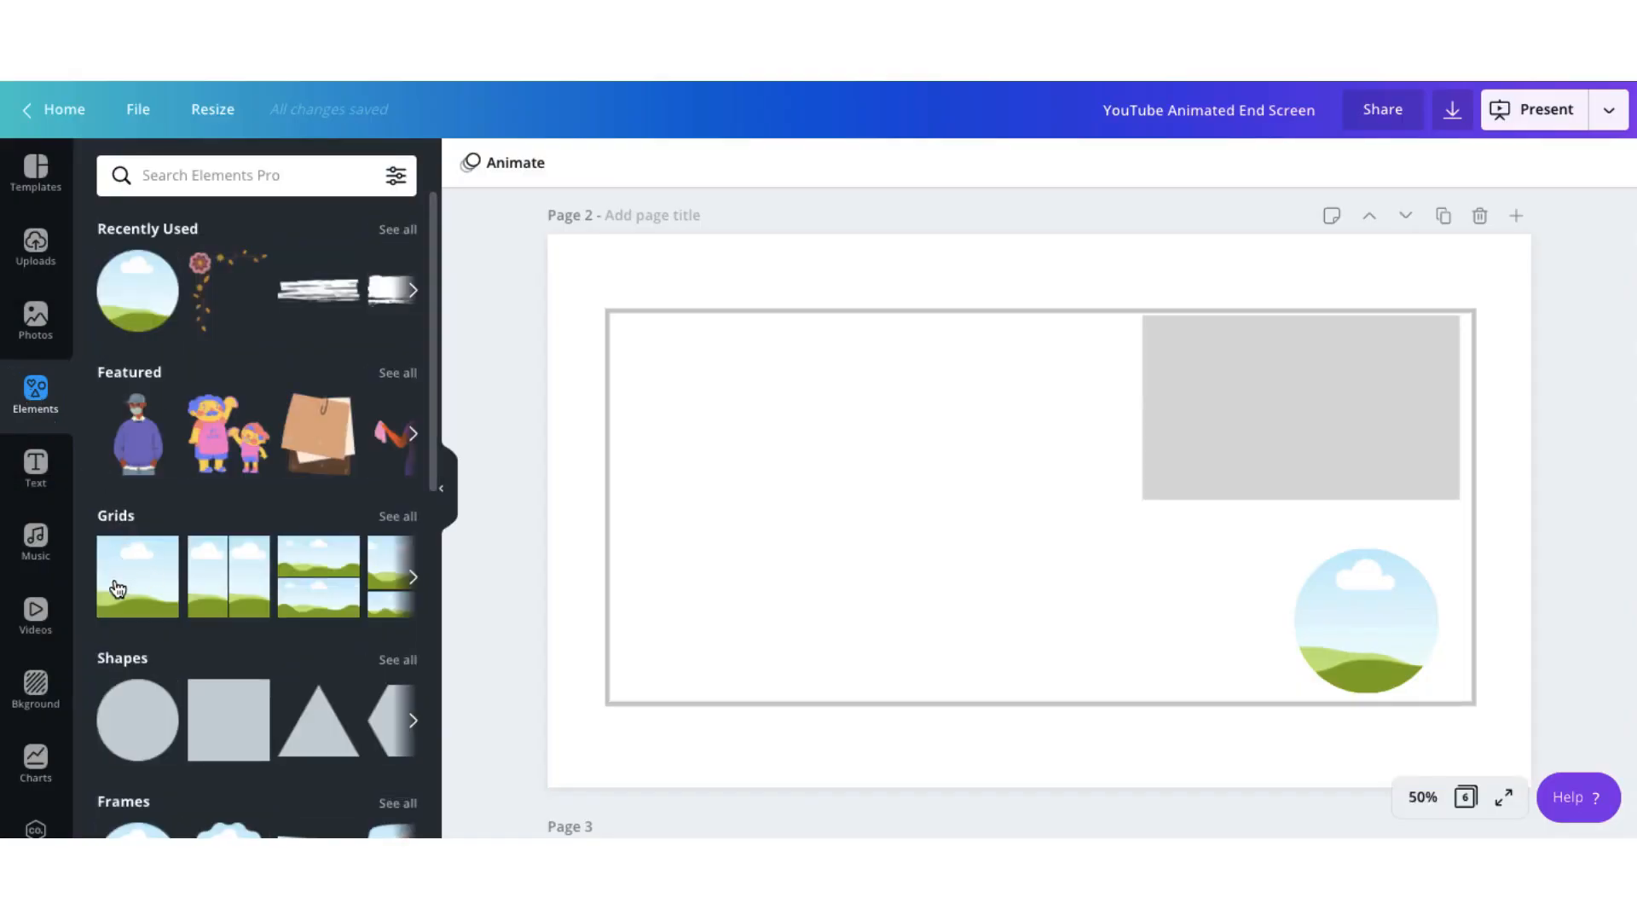
left_click(119, 588)
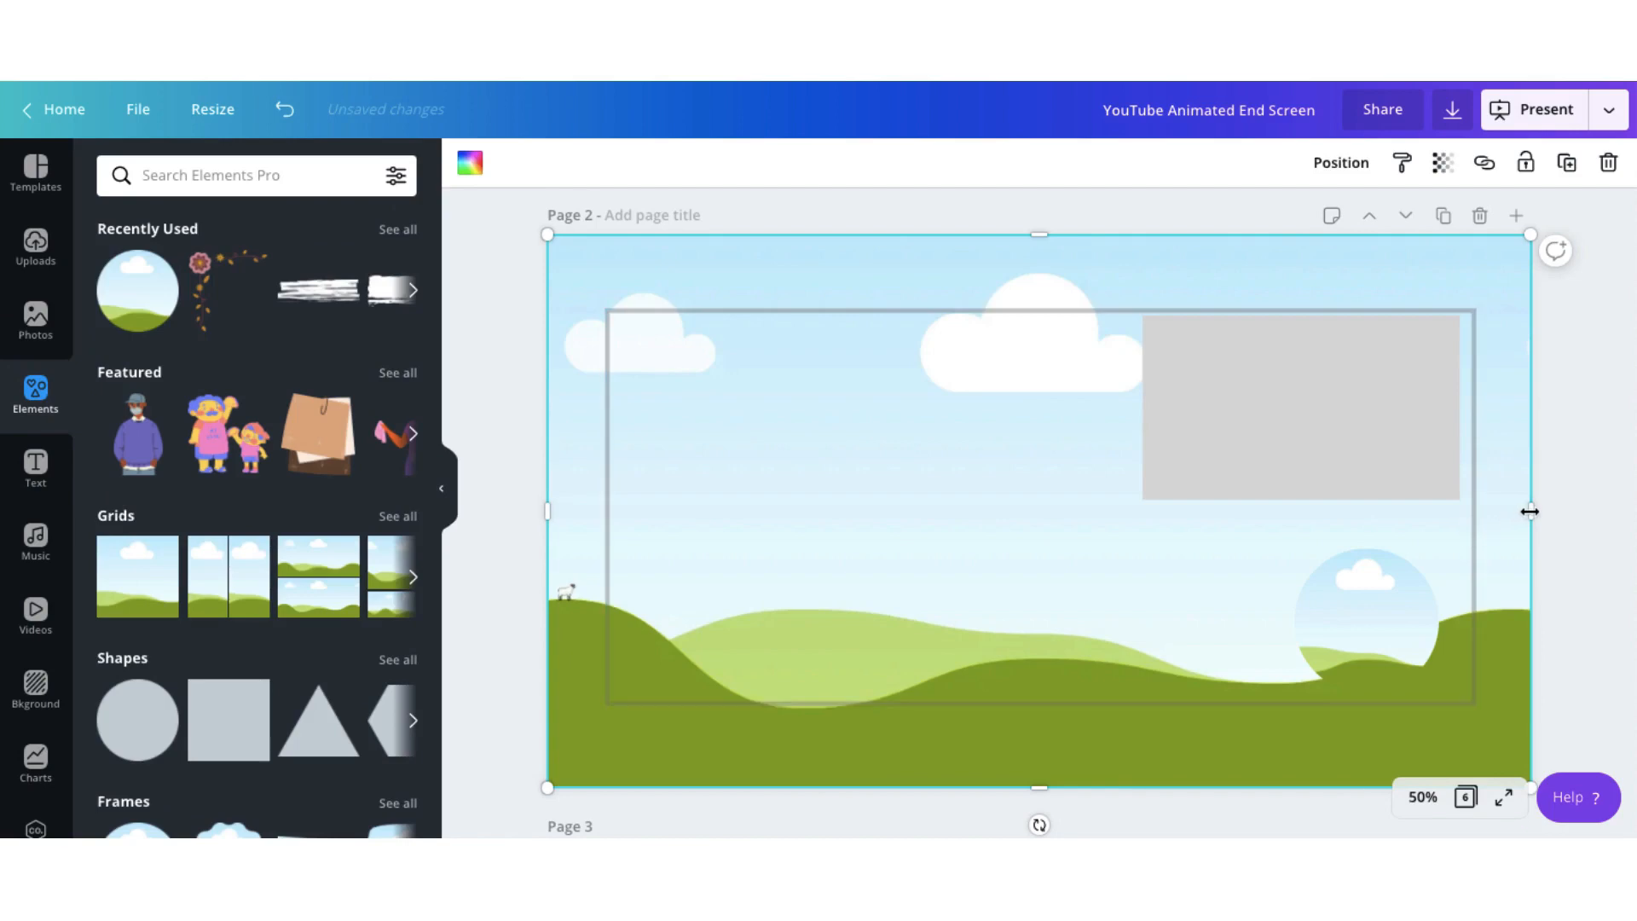
left_click_drag(1523, 511, 998, 542)
left_click(510, 654)
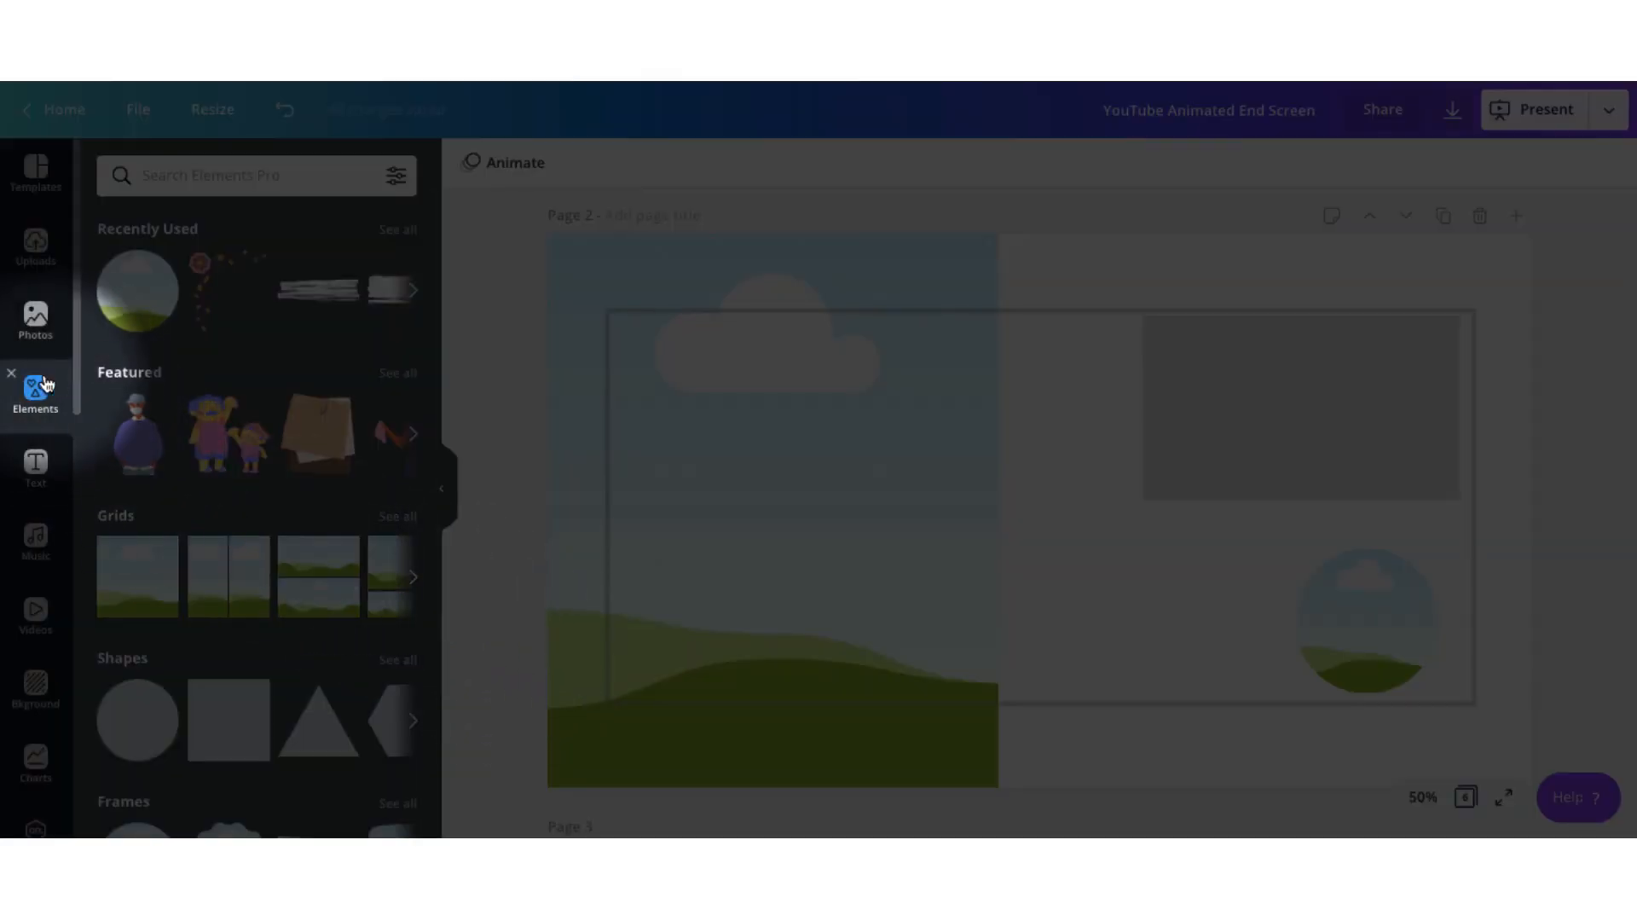
Fill the grid on page 2 with the uploaded 0:24 make-up video.
left_click(30, 270)
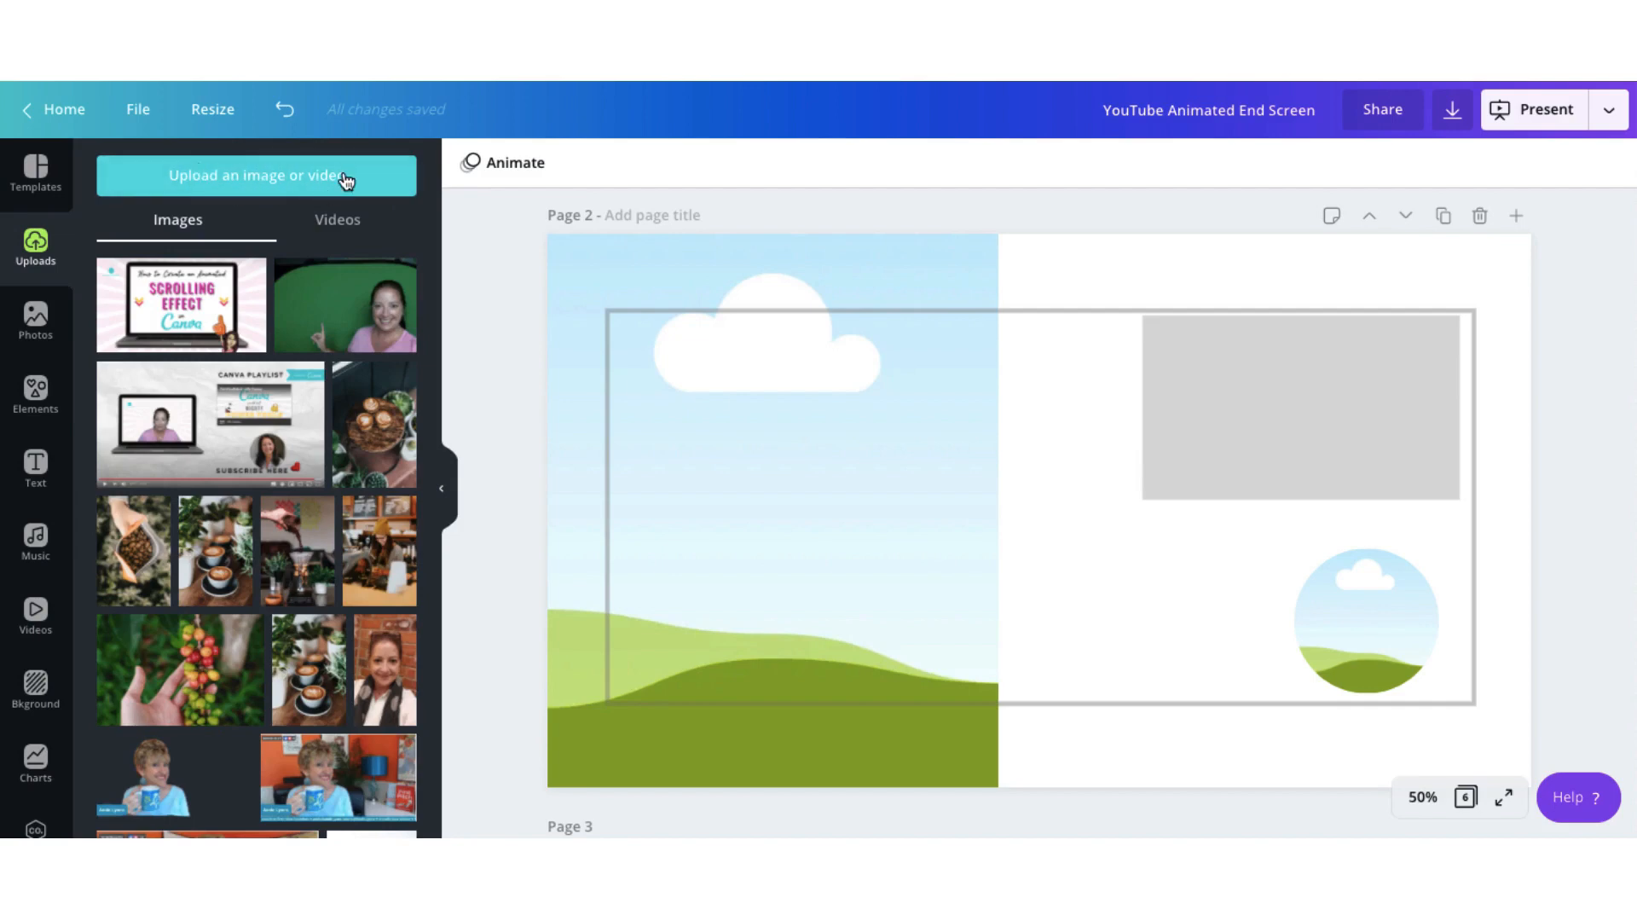
left_click(336, 230)
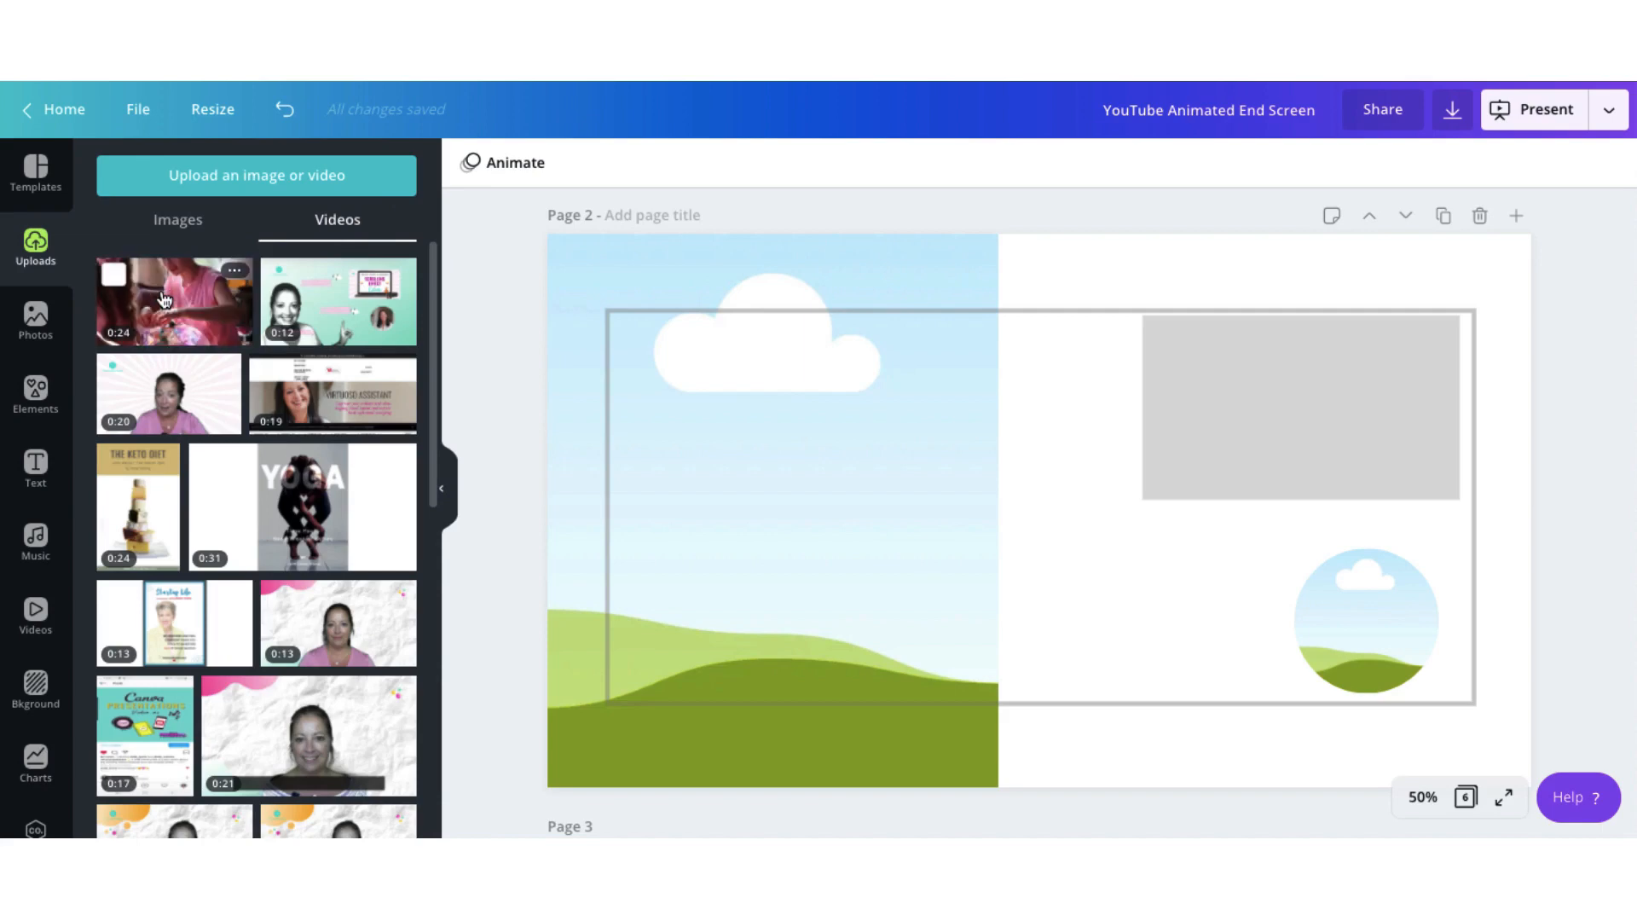
left_click_drag(164, 299, 569, 415)
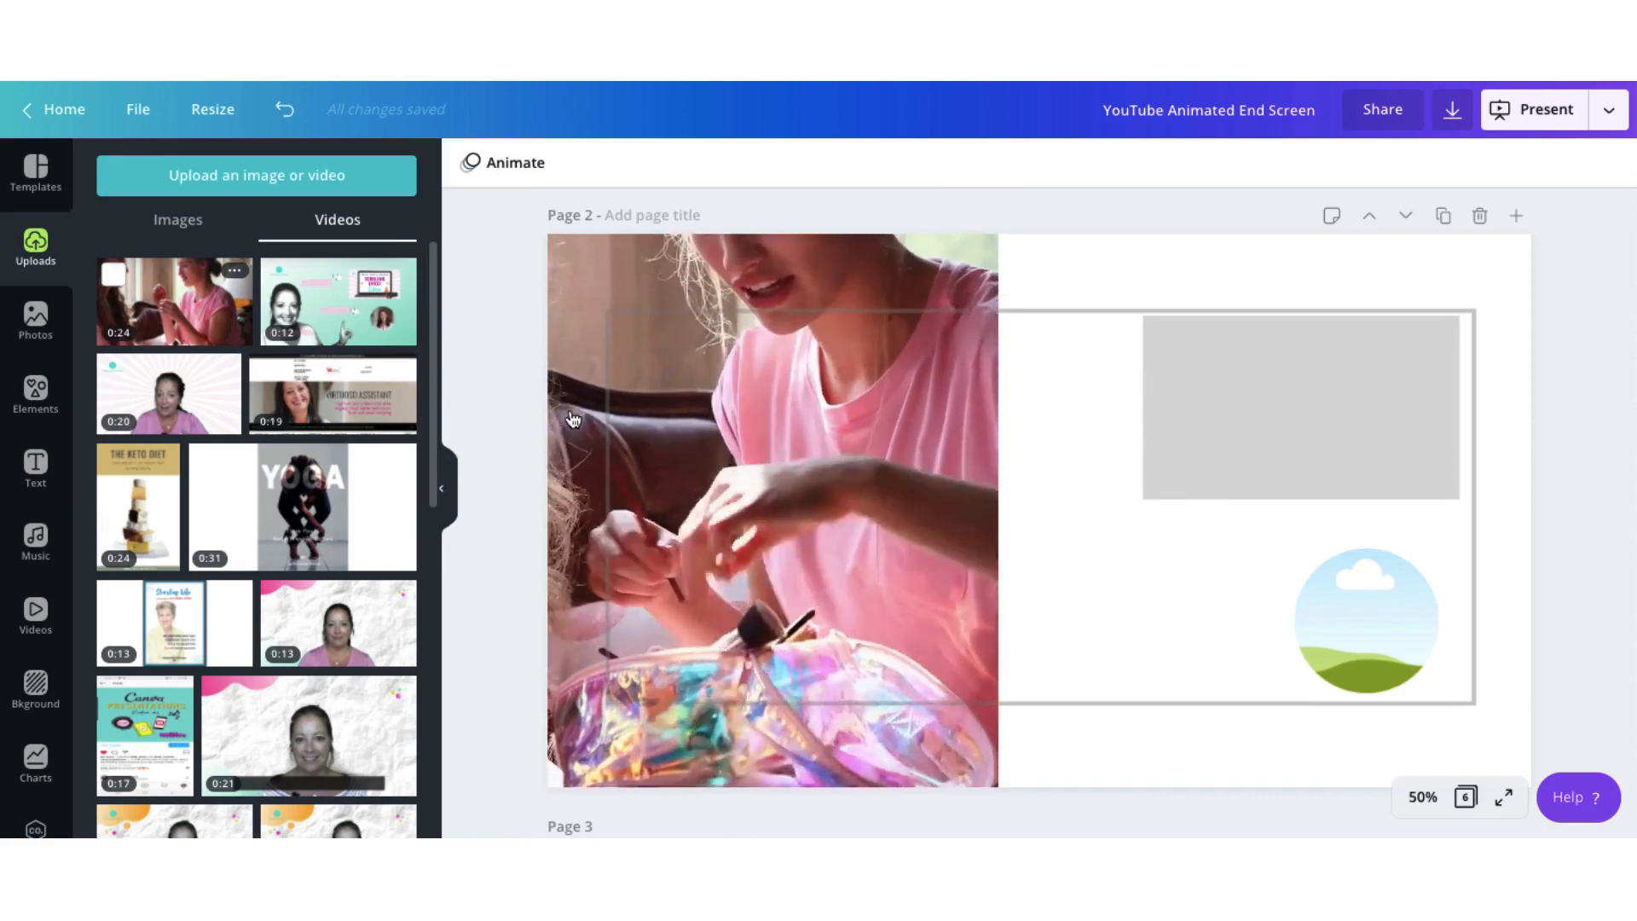
Reposition the make-up video within its grid crop to show both women, and widen the grid to just over half the page.
double_click(569, 408)
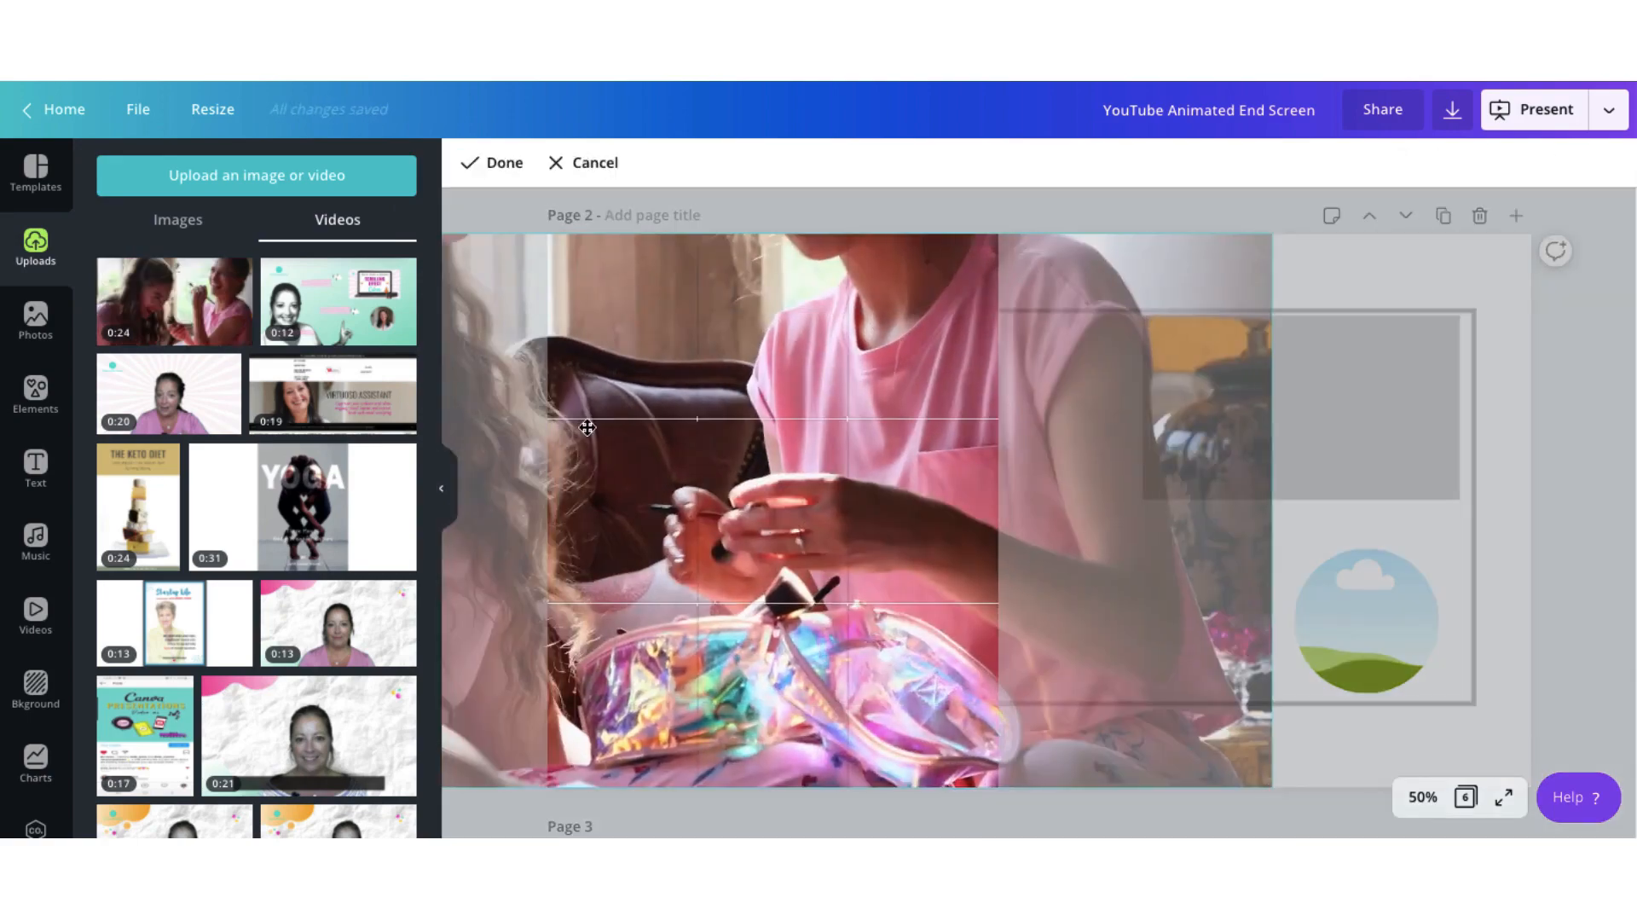
left_click_drag(763, 436, 698, 441)
left_click(441, 488)
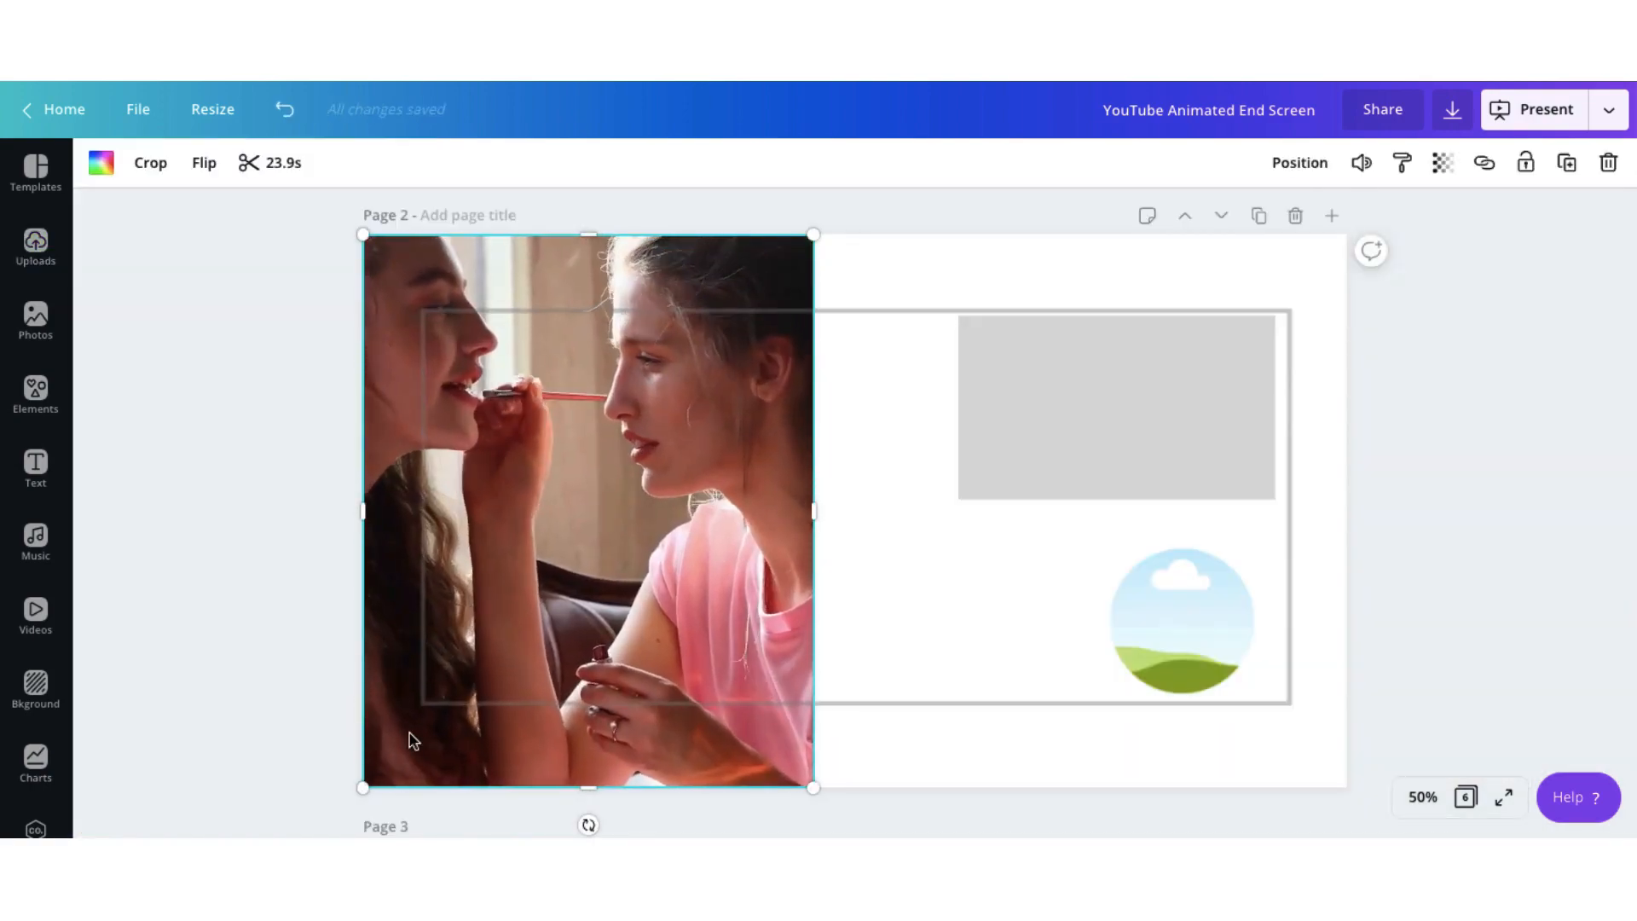
left_click(806, 515)
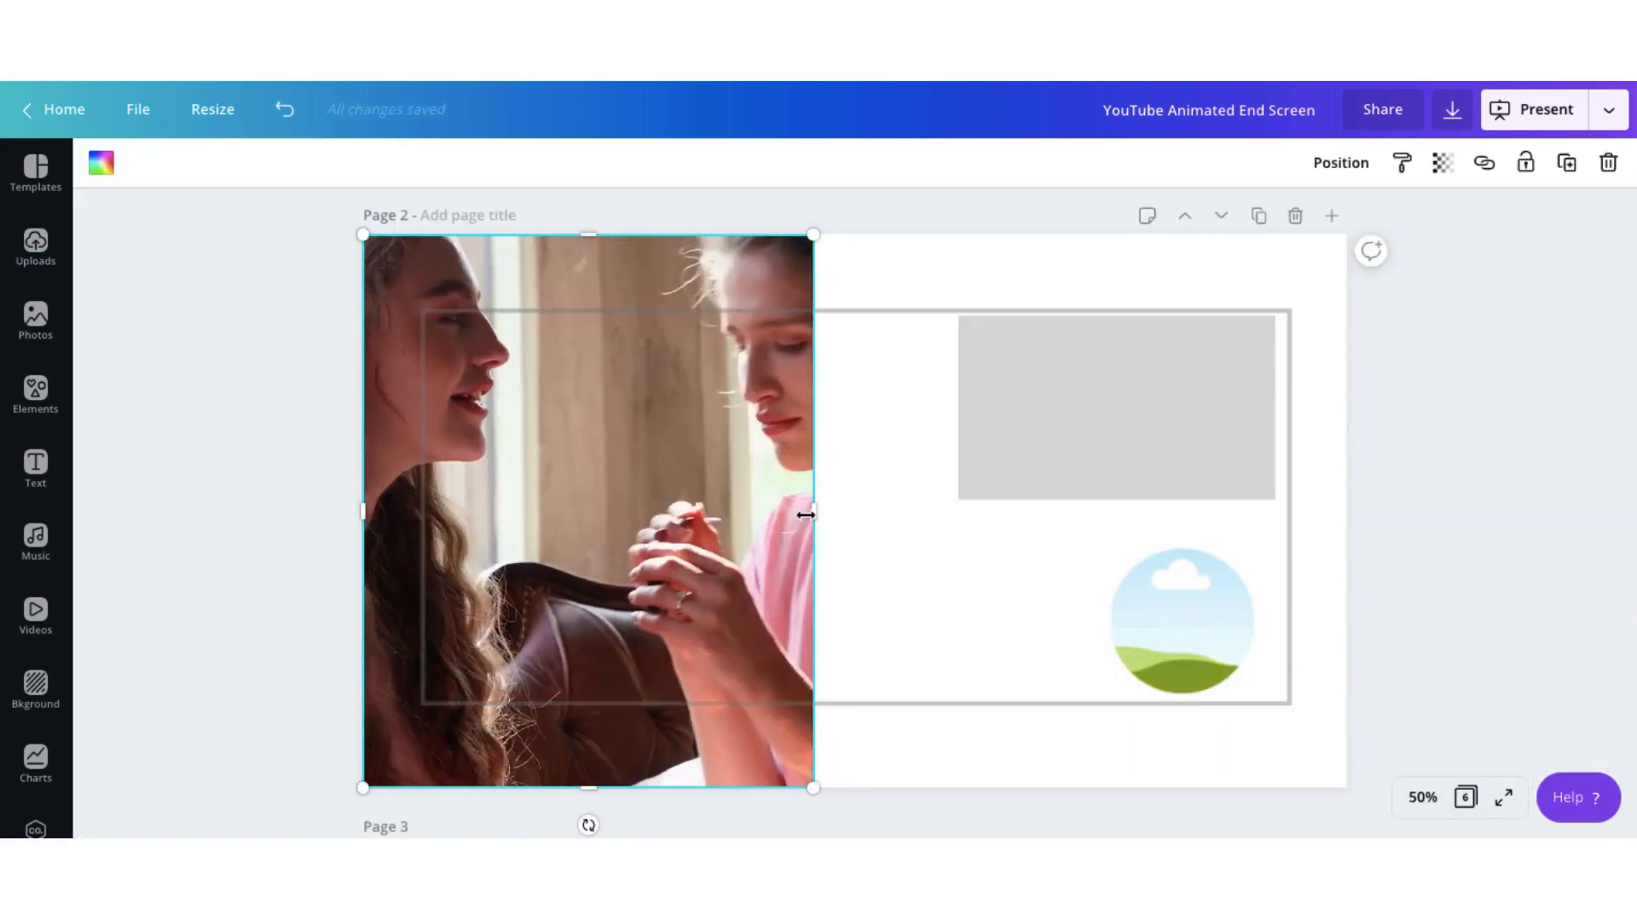
left_click_drag(810, 511, 912, 510)
Set page 2's background to the very pale pink from the document colours.
left_click(990, 281)
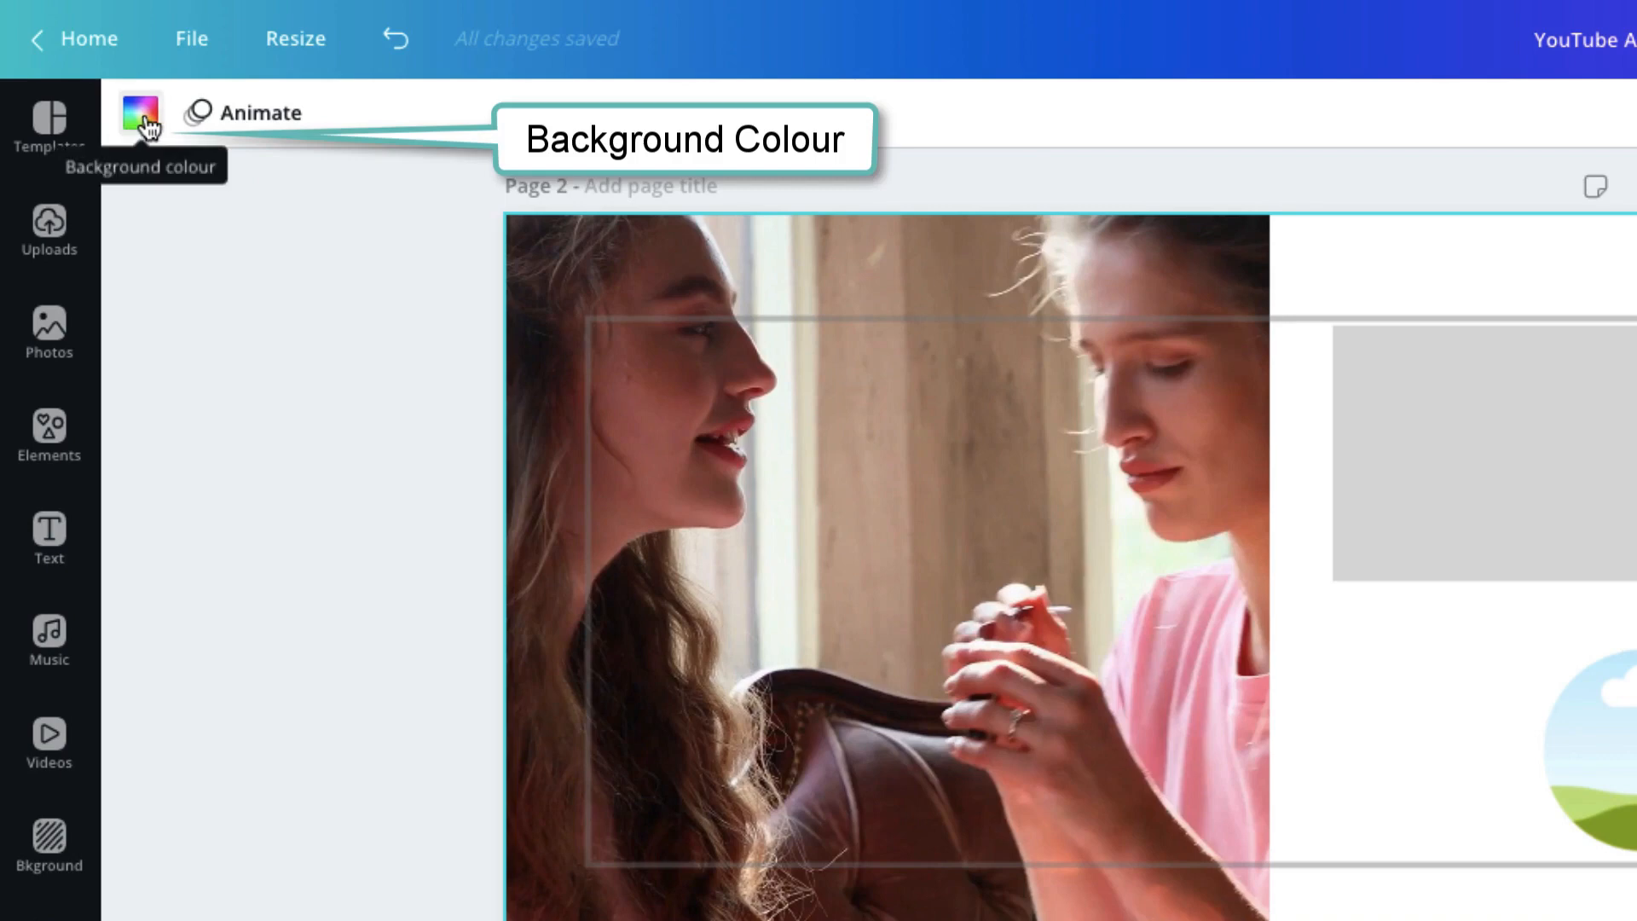
left_click(143, 120)
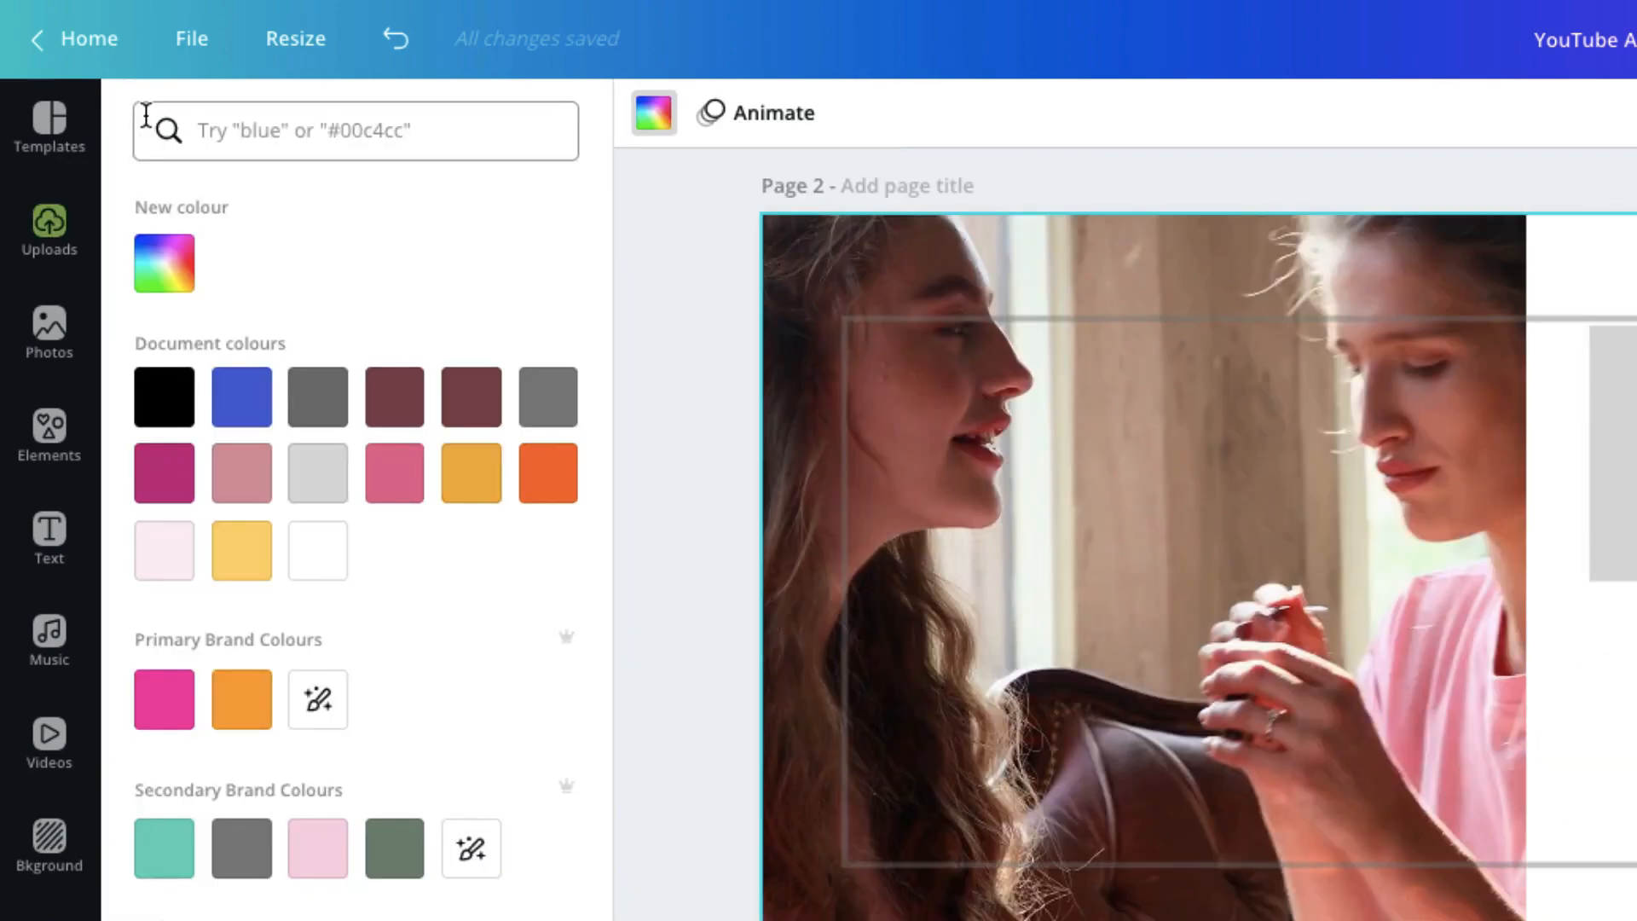
left_click(318, 859)
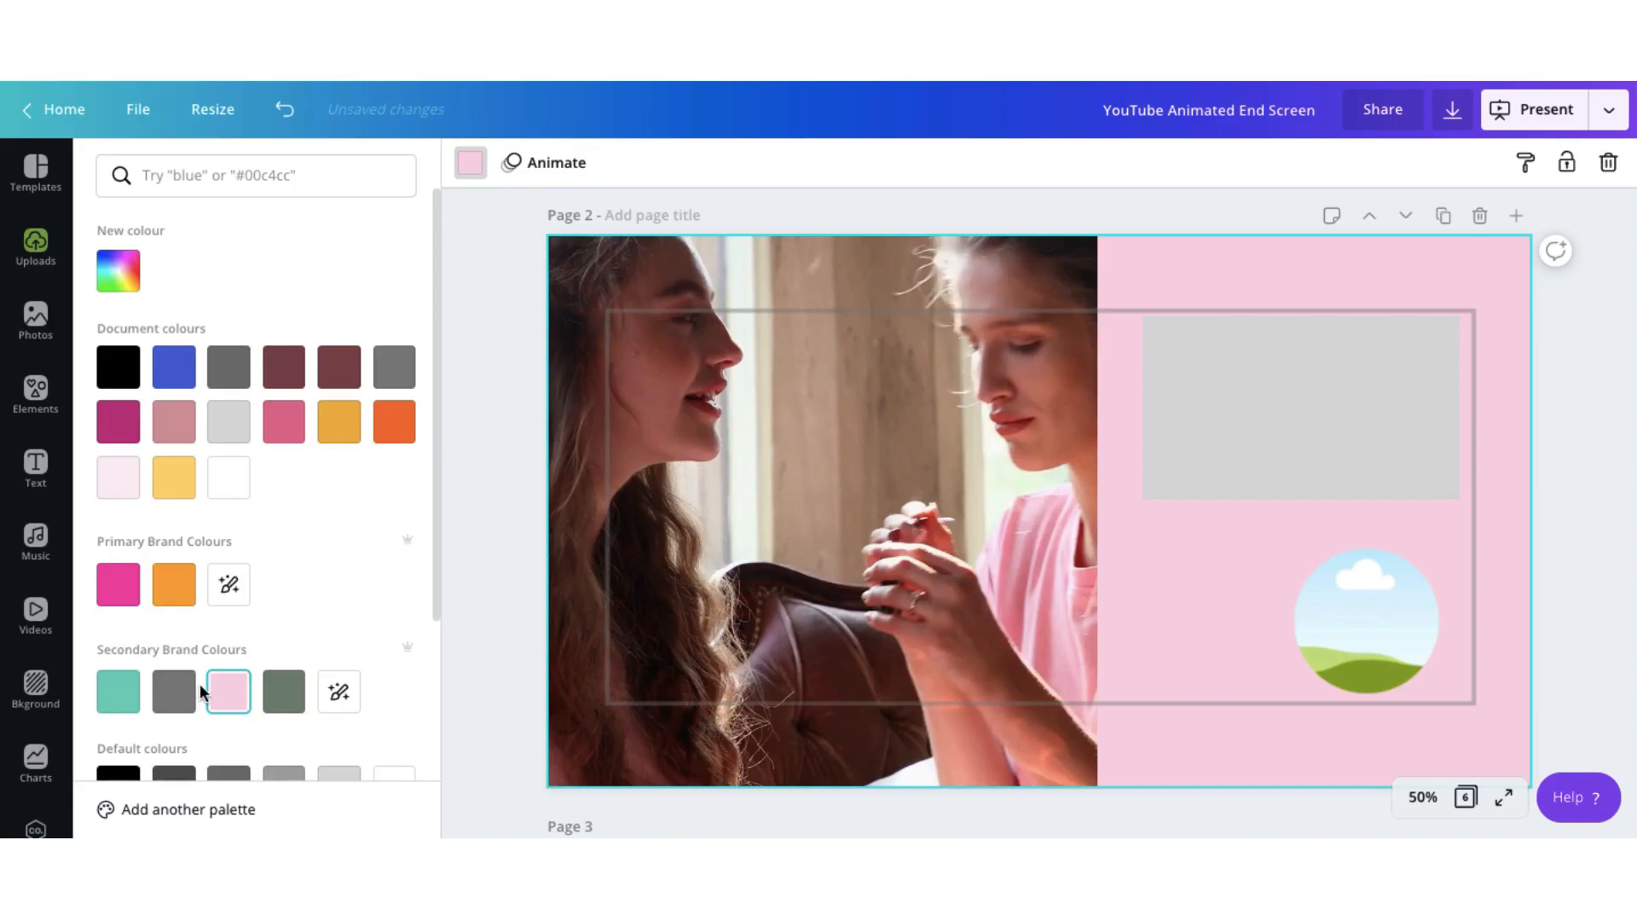
left_click(123, 482)
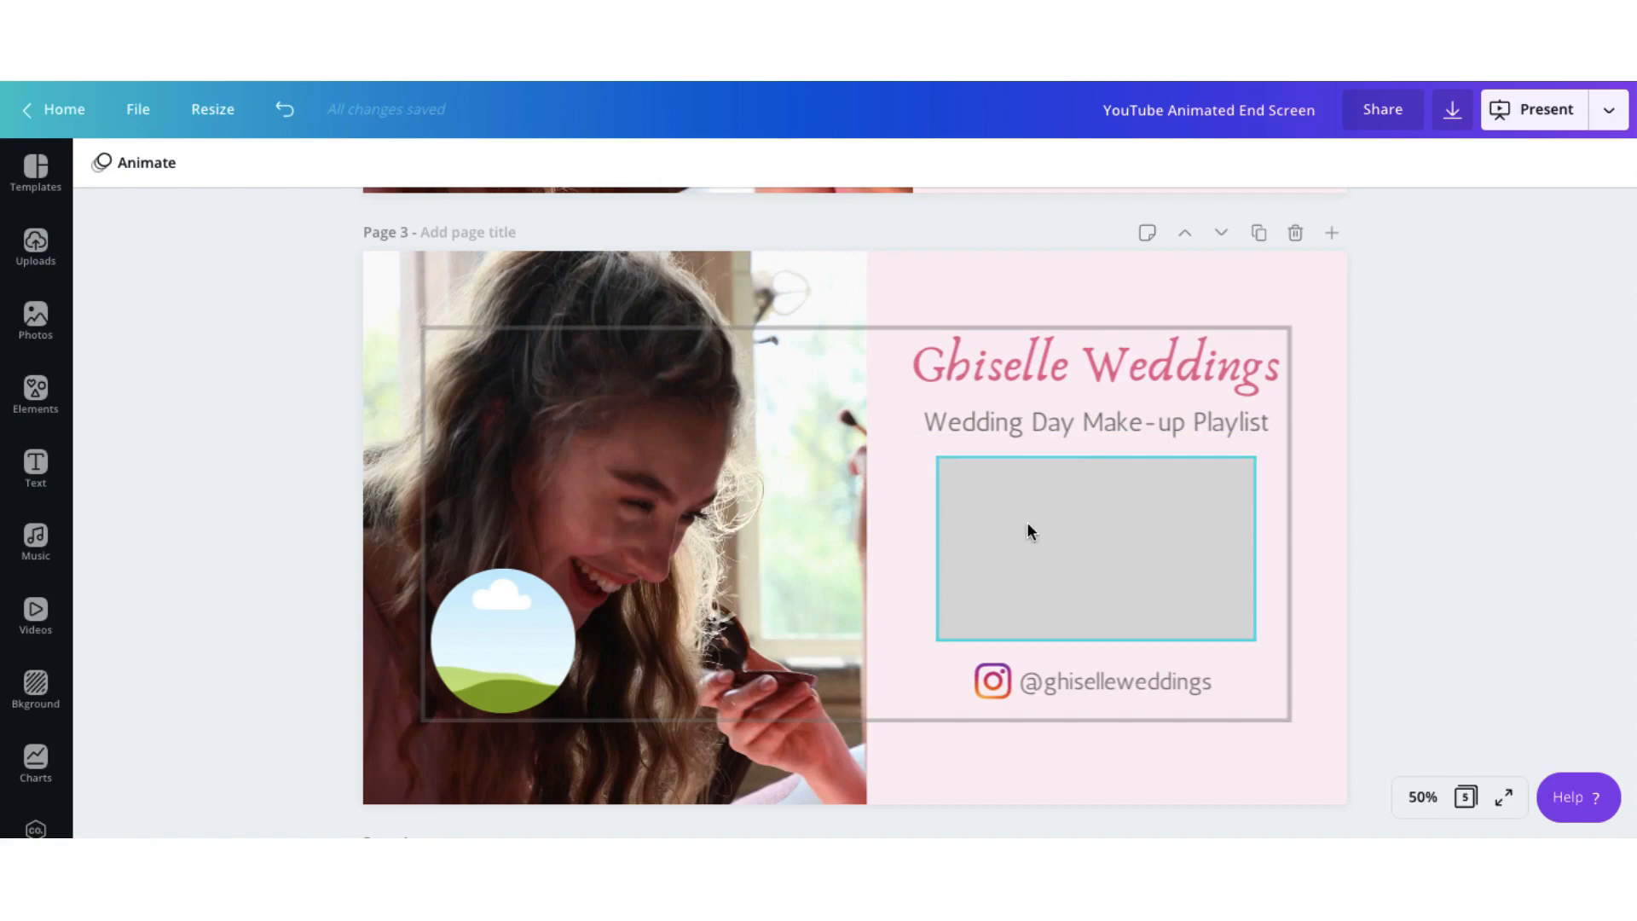
Trim the end of the make-up video on page 4 so the clip lasts 20.0 s.
scroll(1028, 532, "down", 5)
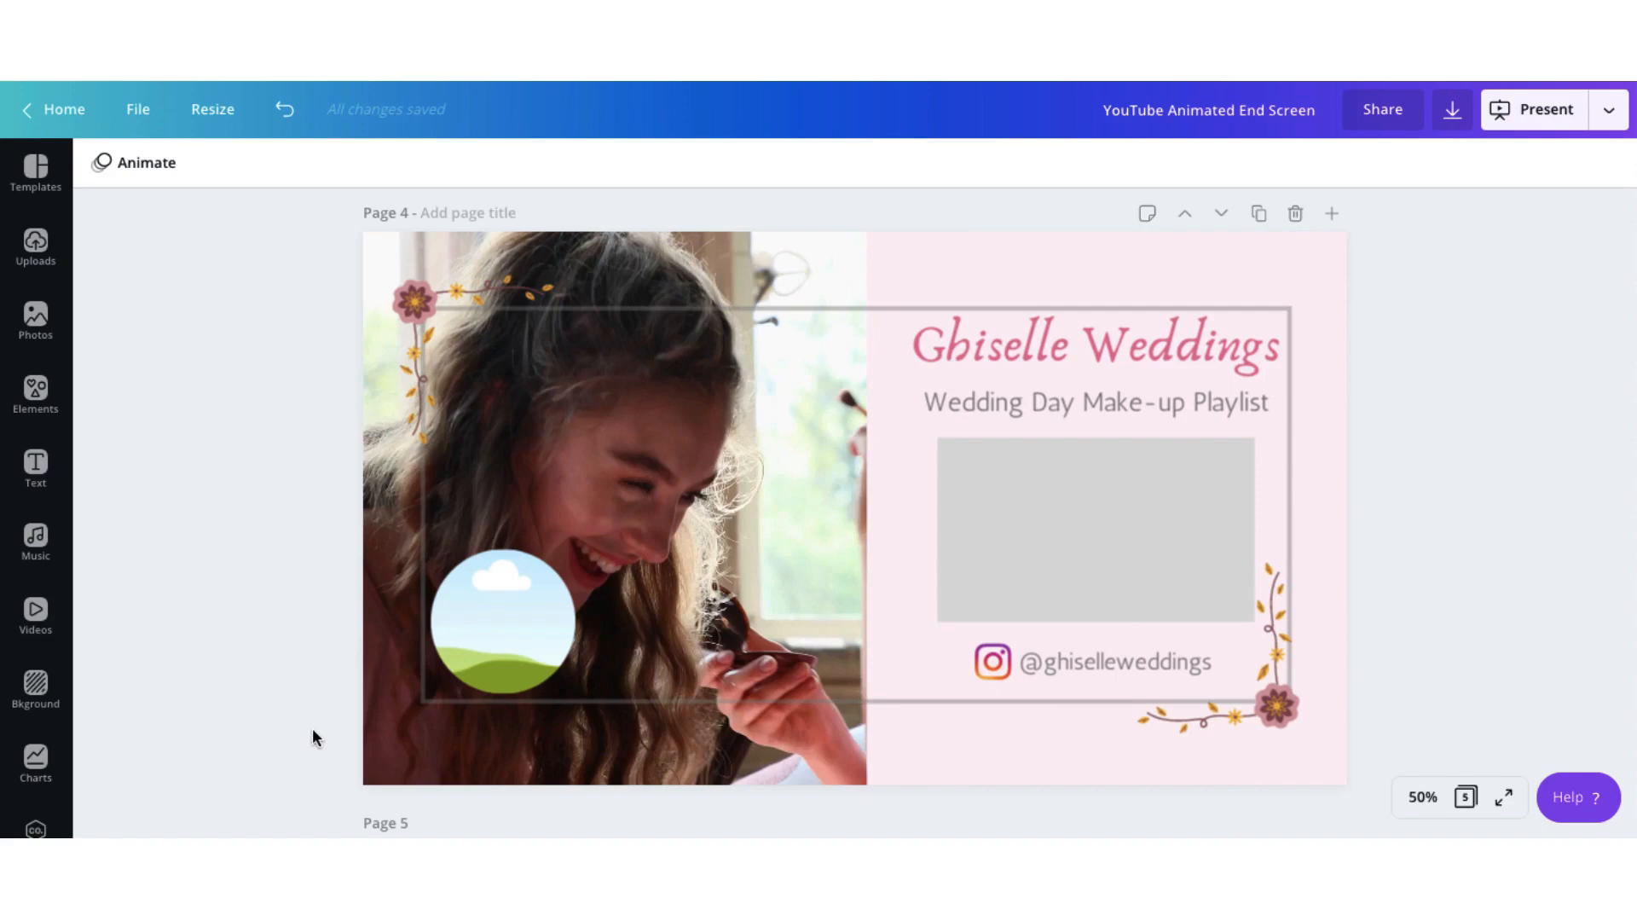
left_click(388, 691)
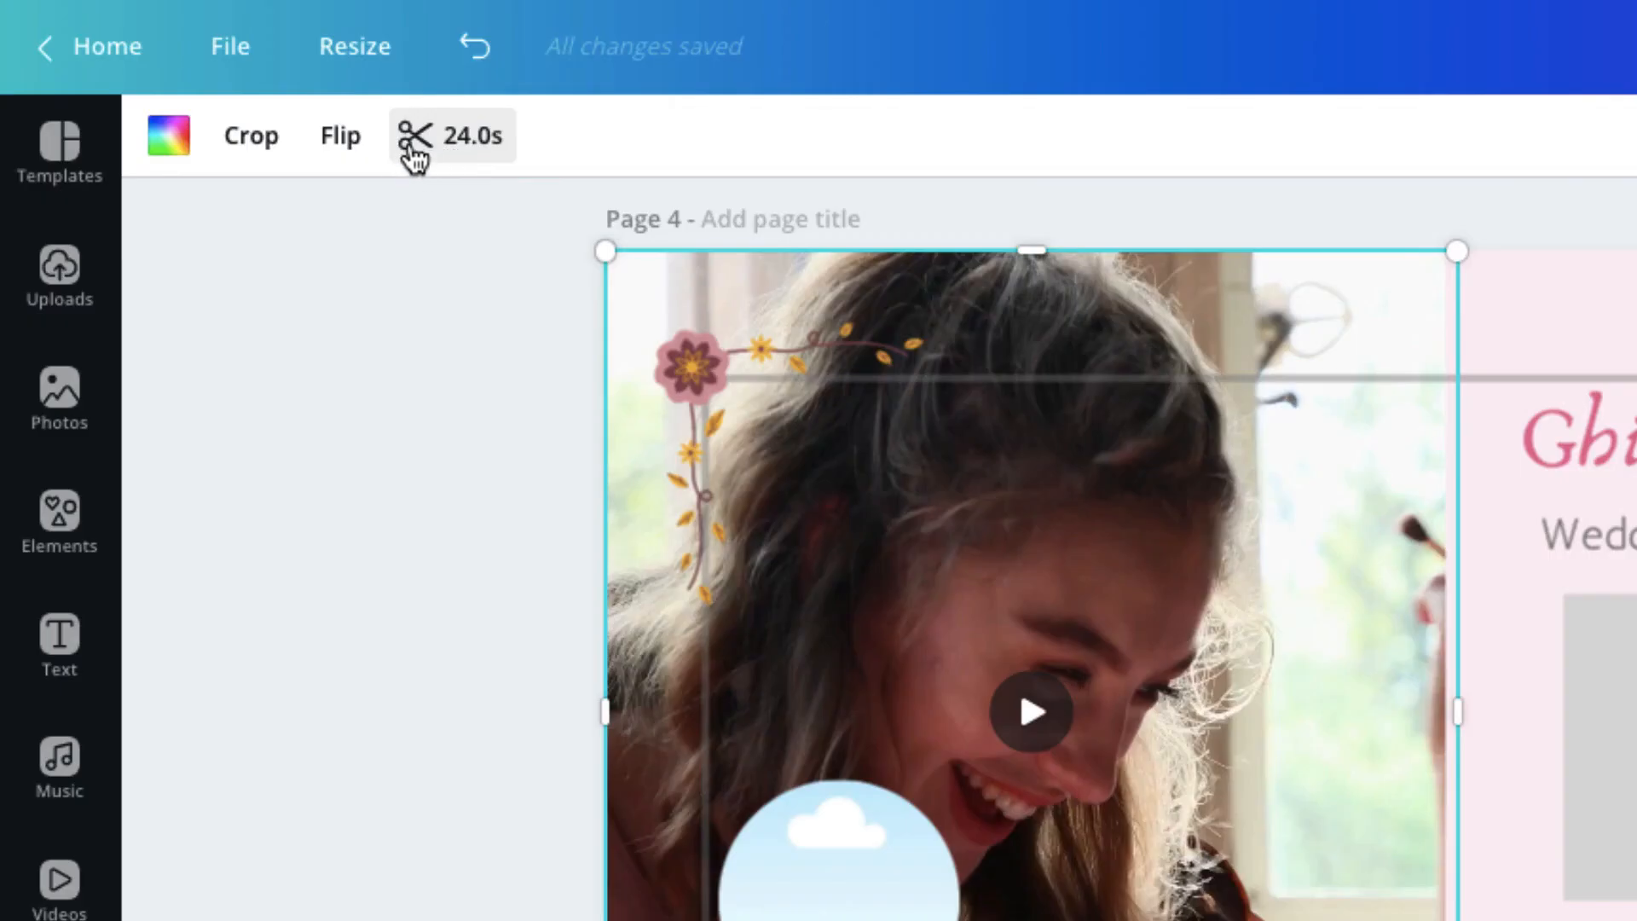
left_click(468, 135)
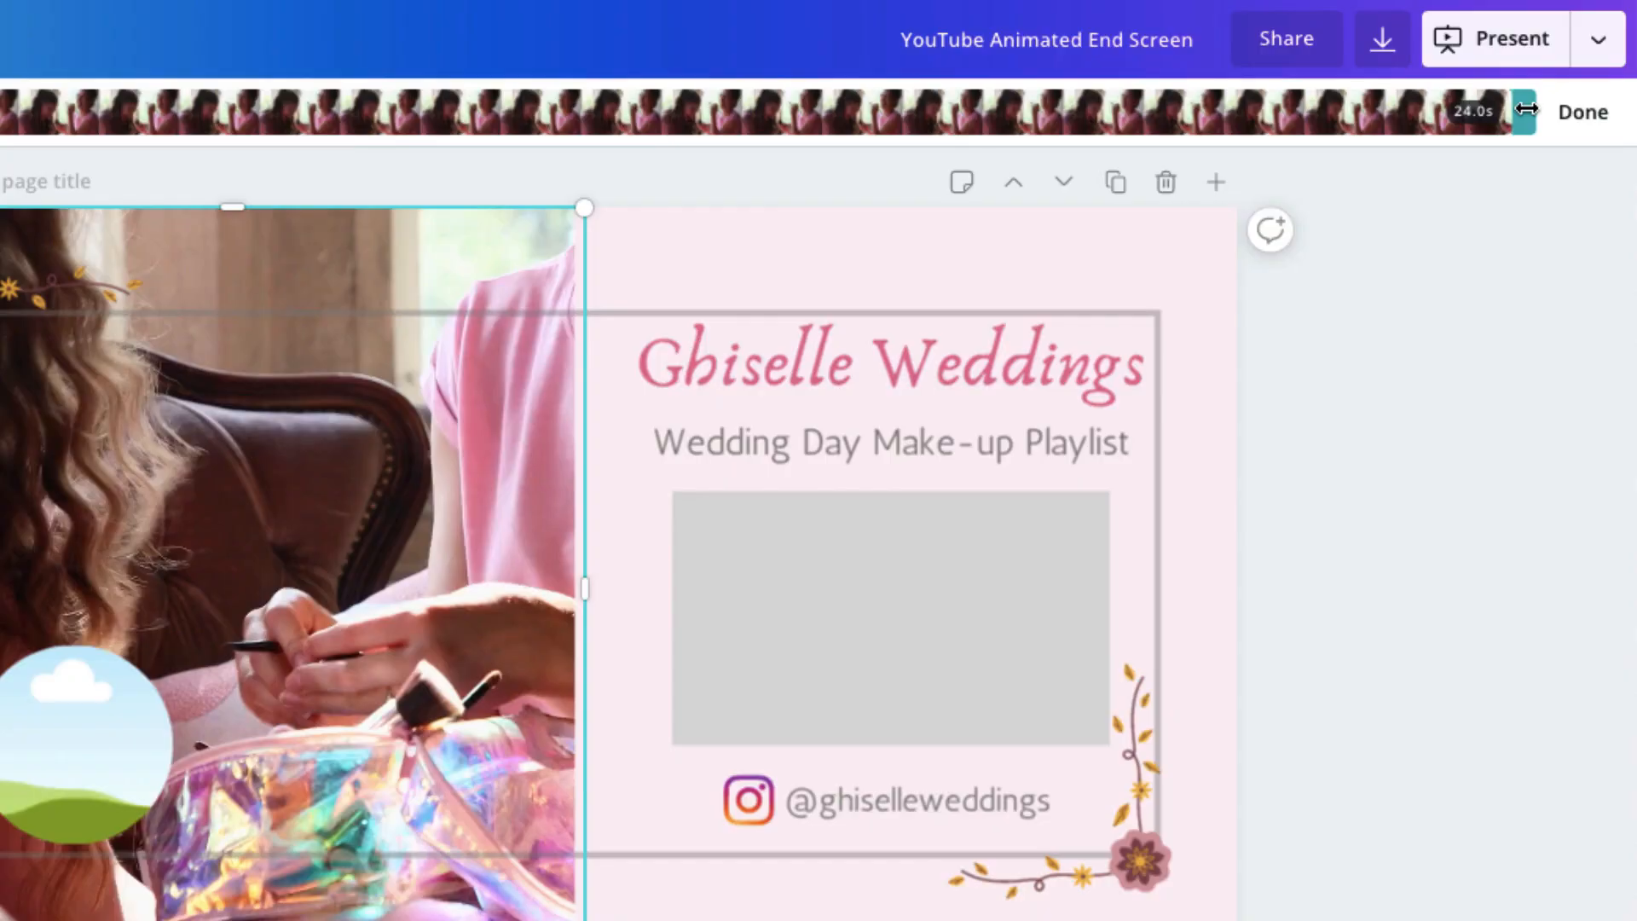
left_click_drag(1557, 160, 1480, 162)
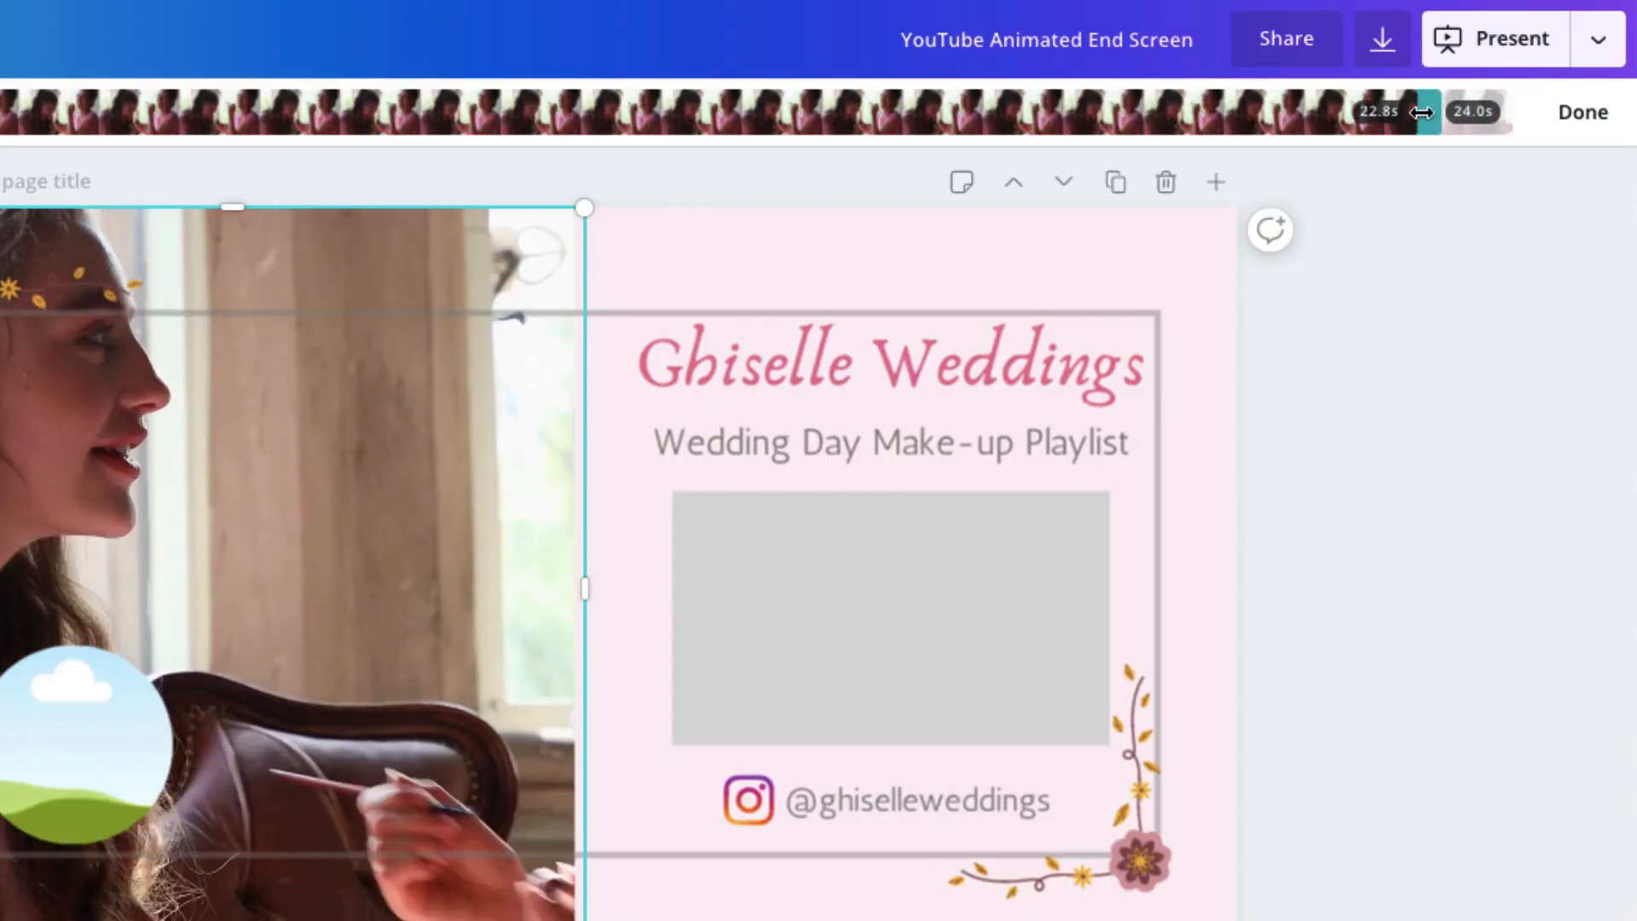
left_click_drag(1421, 112, 1206, 115)
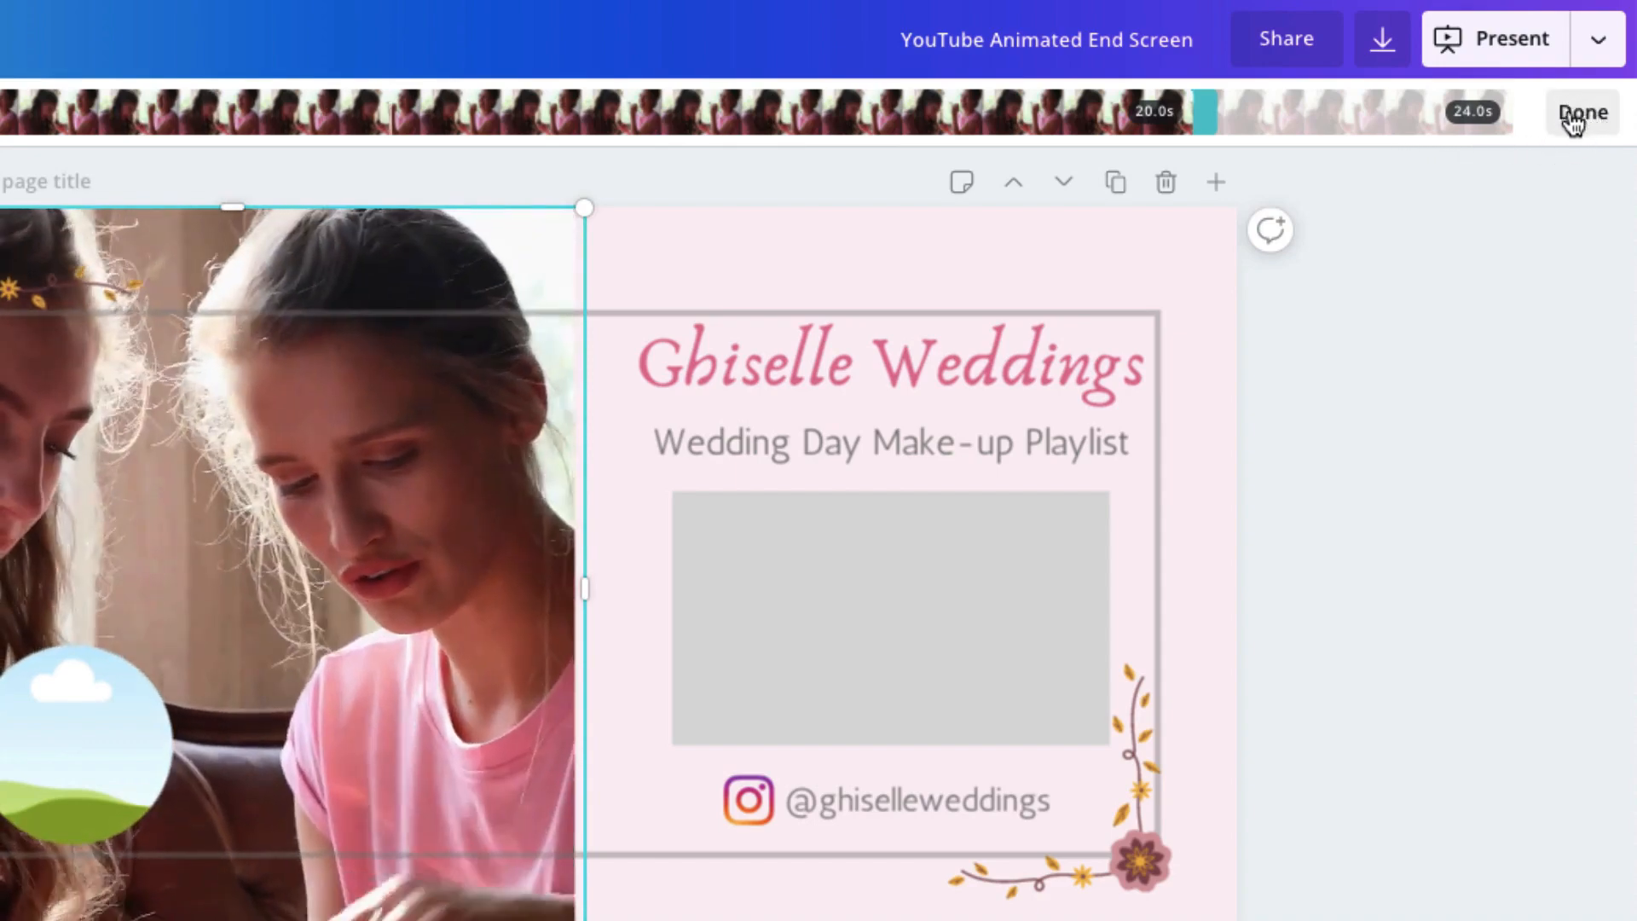
left_click(1579, 116)
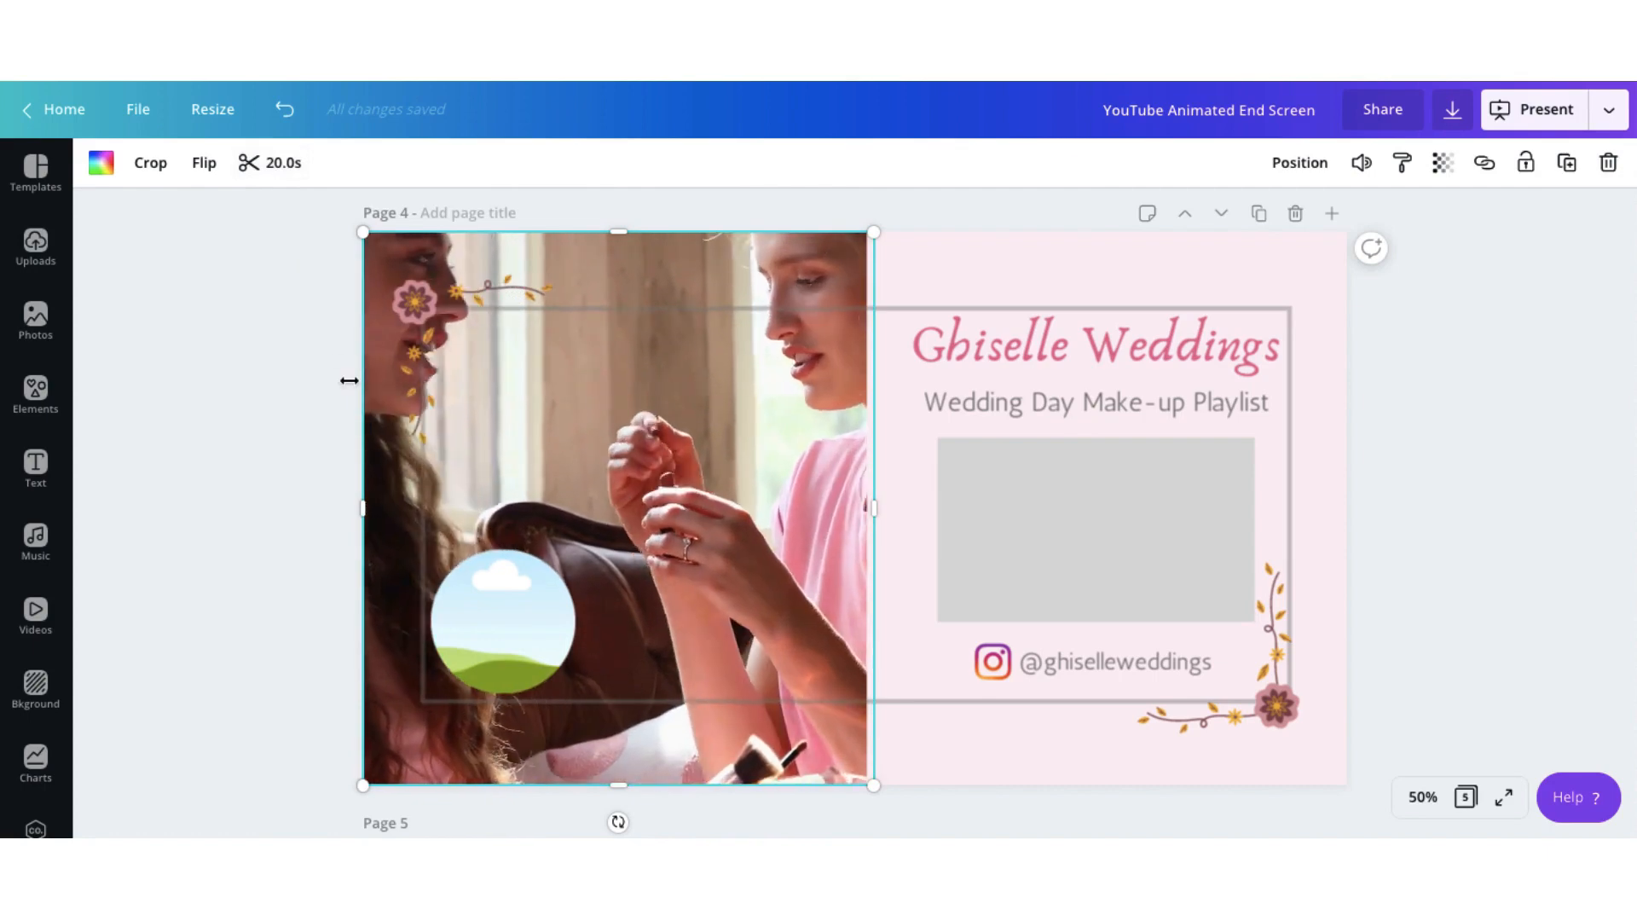
left_click(318, 441)
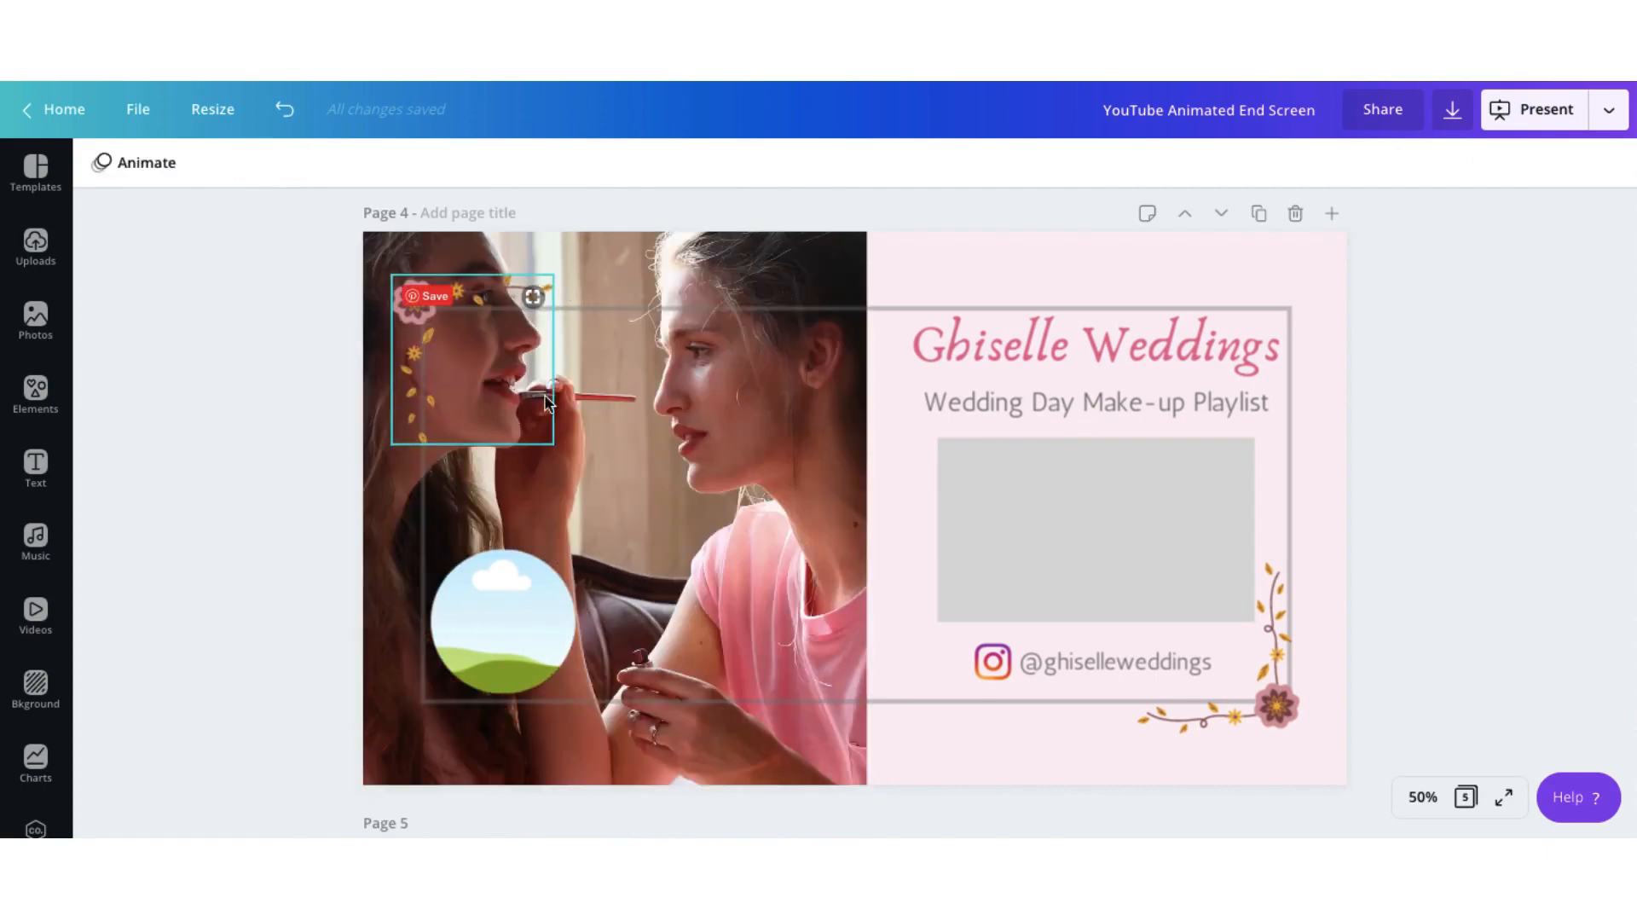
Remove the grey guide border, the circular placeholder and the grey rectangle placeholder from page 4.
left_click(707, 314)
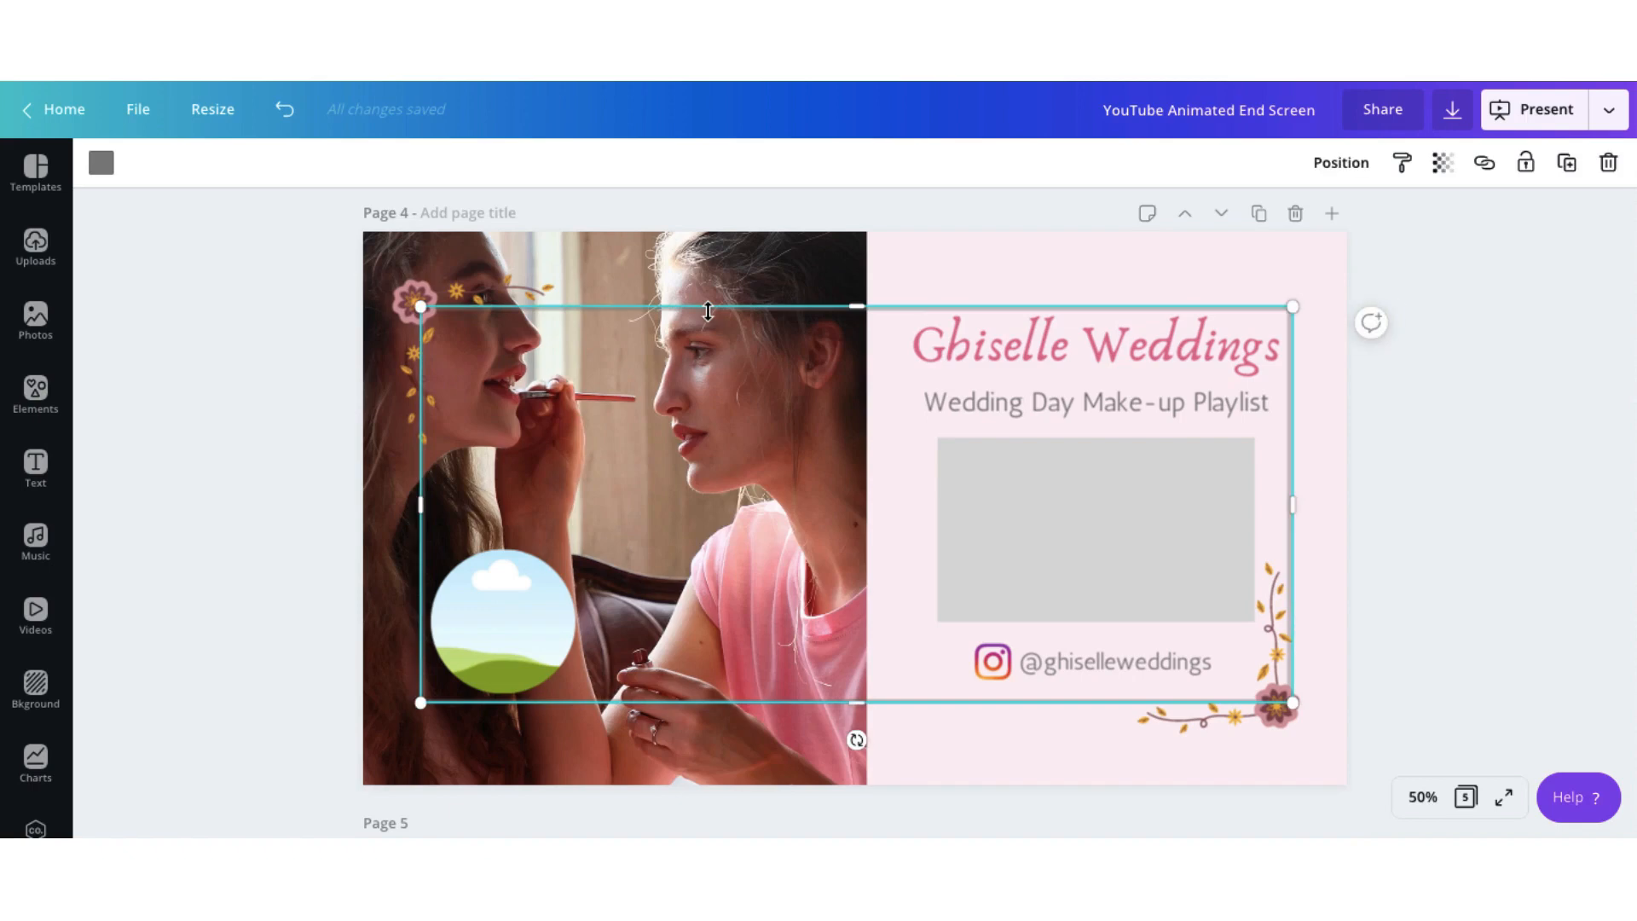
key("ctrl+z")
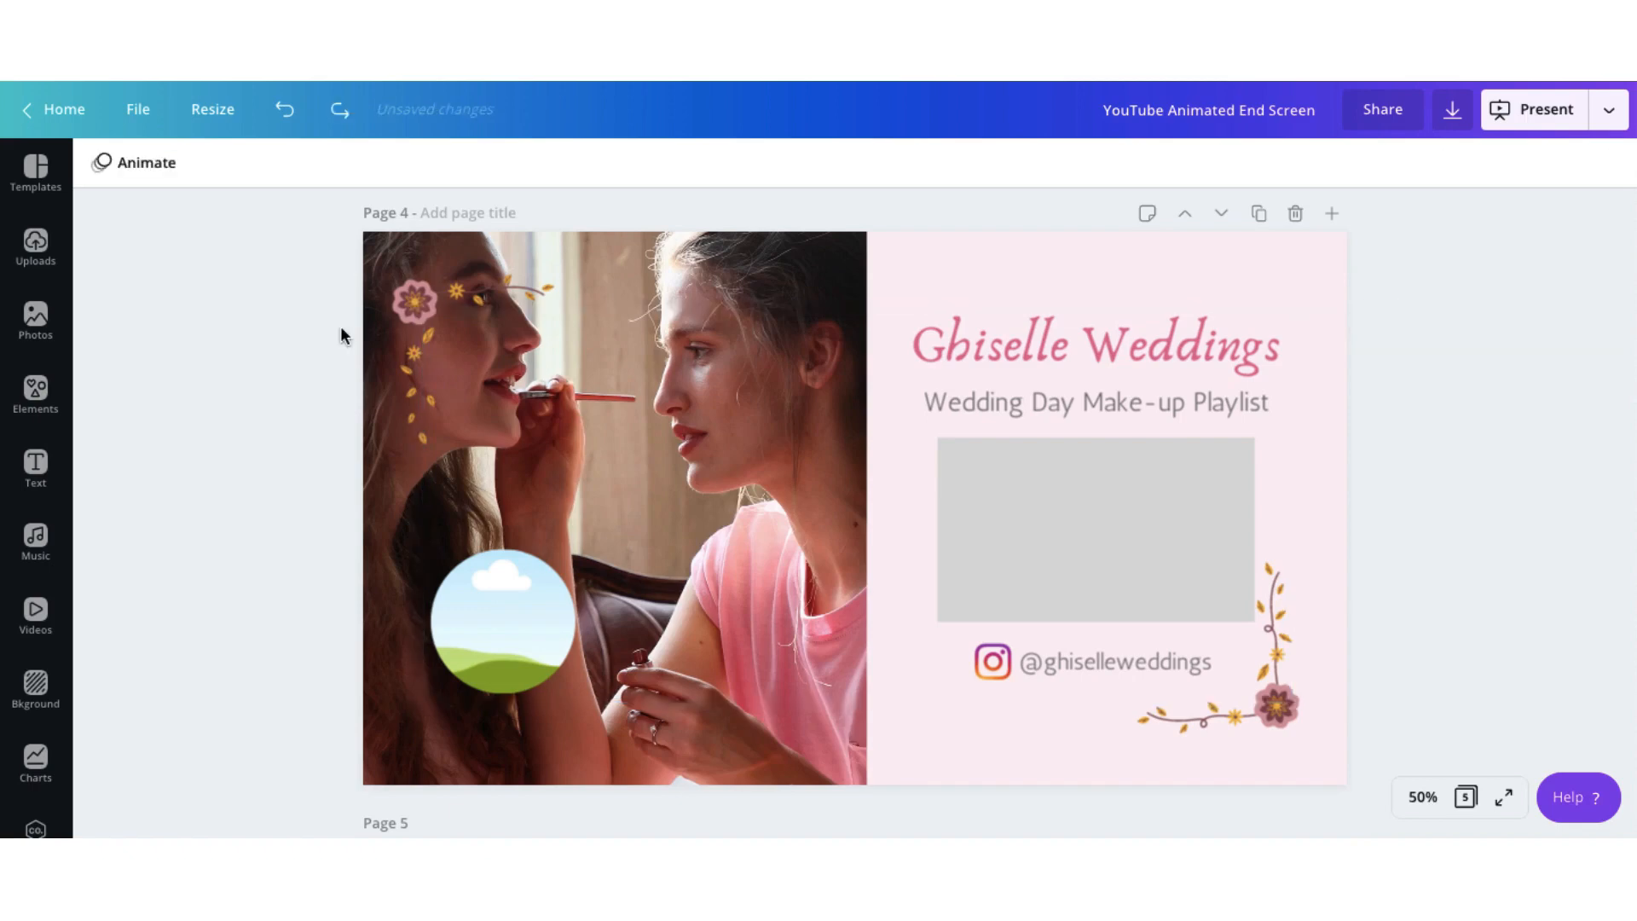
left_click(508, 617)
key("Delete")
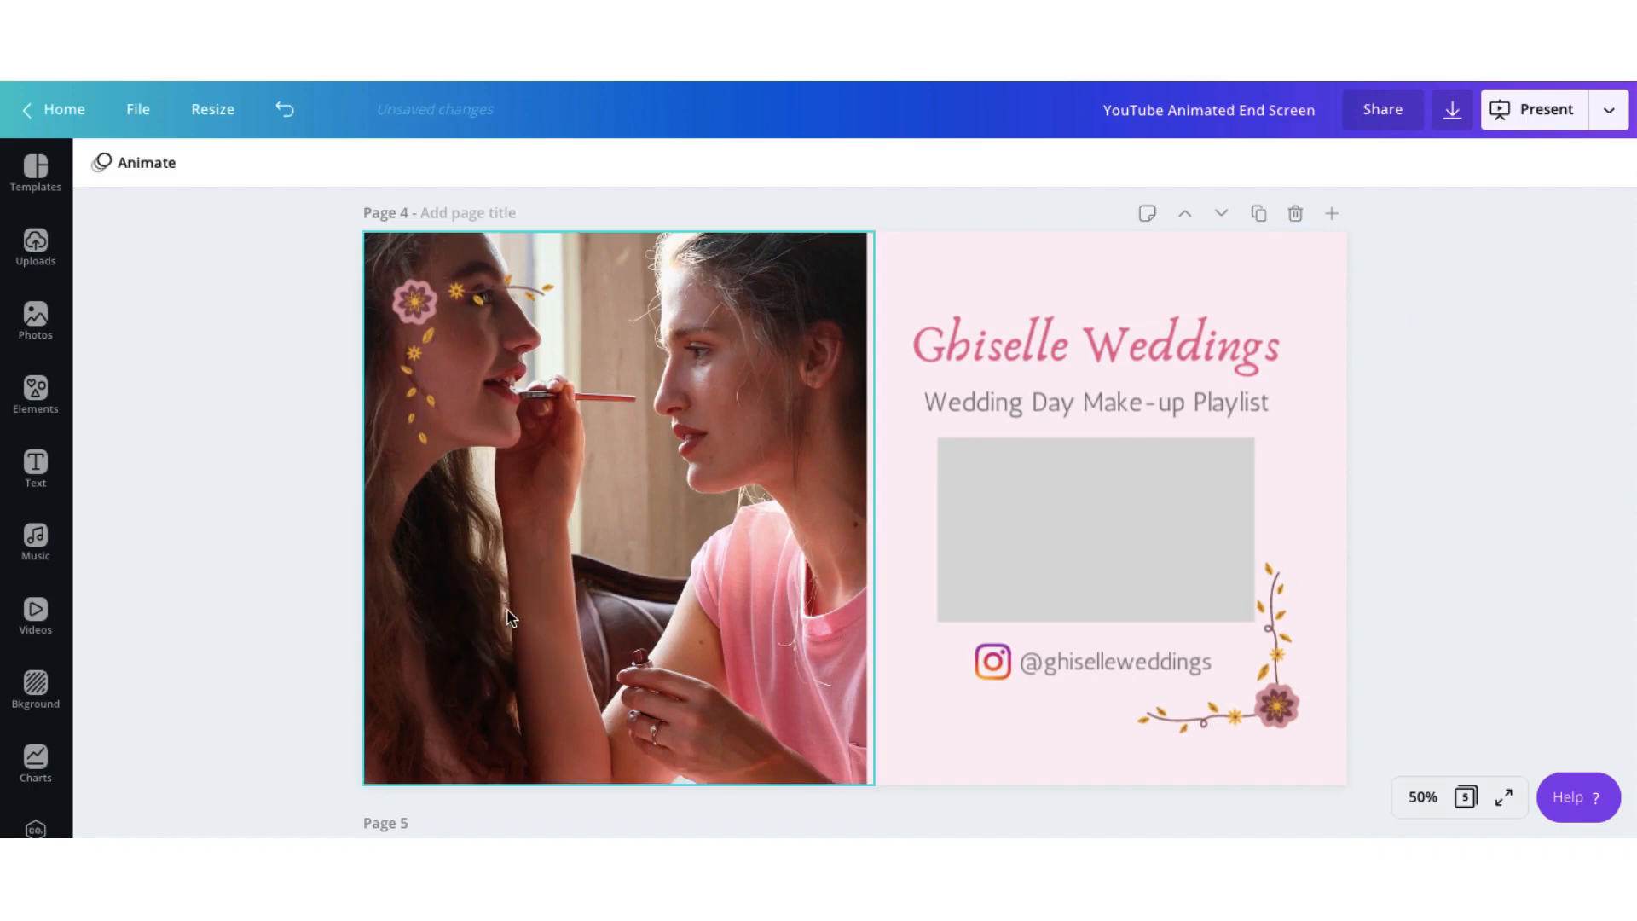
left_click(1032, 552)
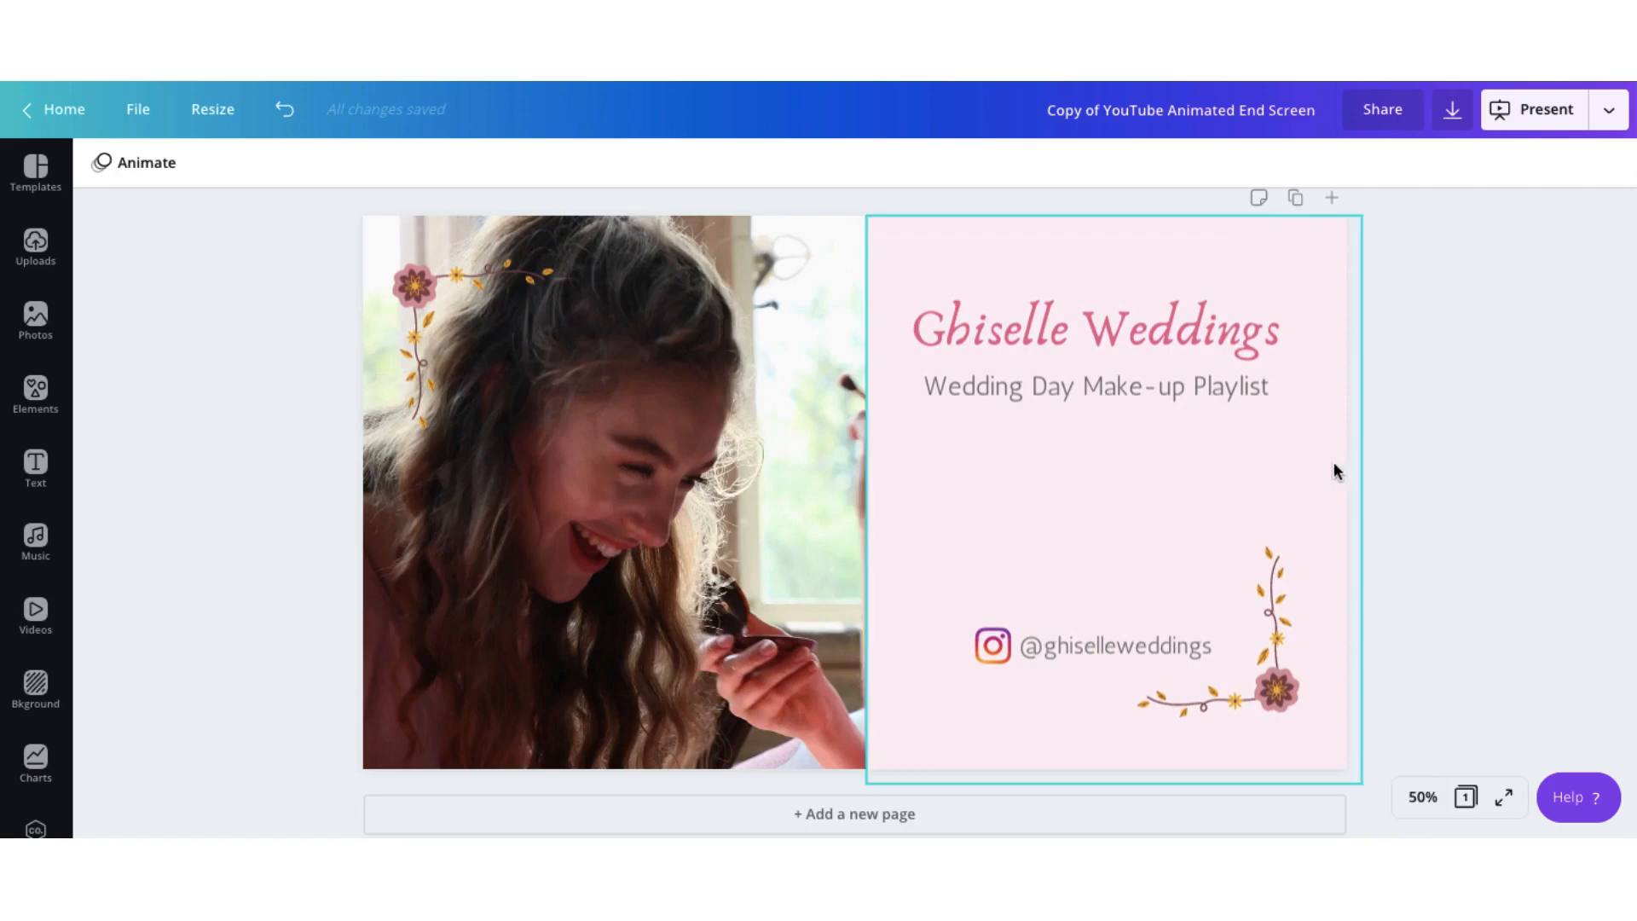
Open the download options for the copied design, and in Filmora append the animated end screen clip directly after the wedding video.
left_click(1452, 110)
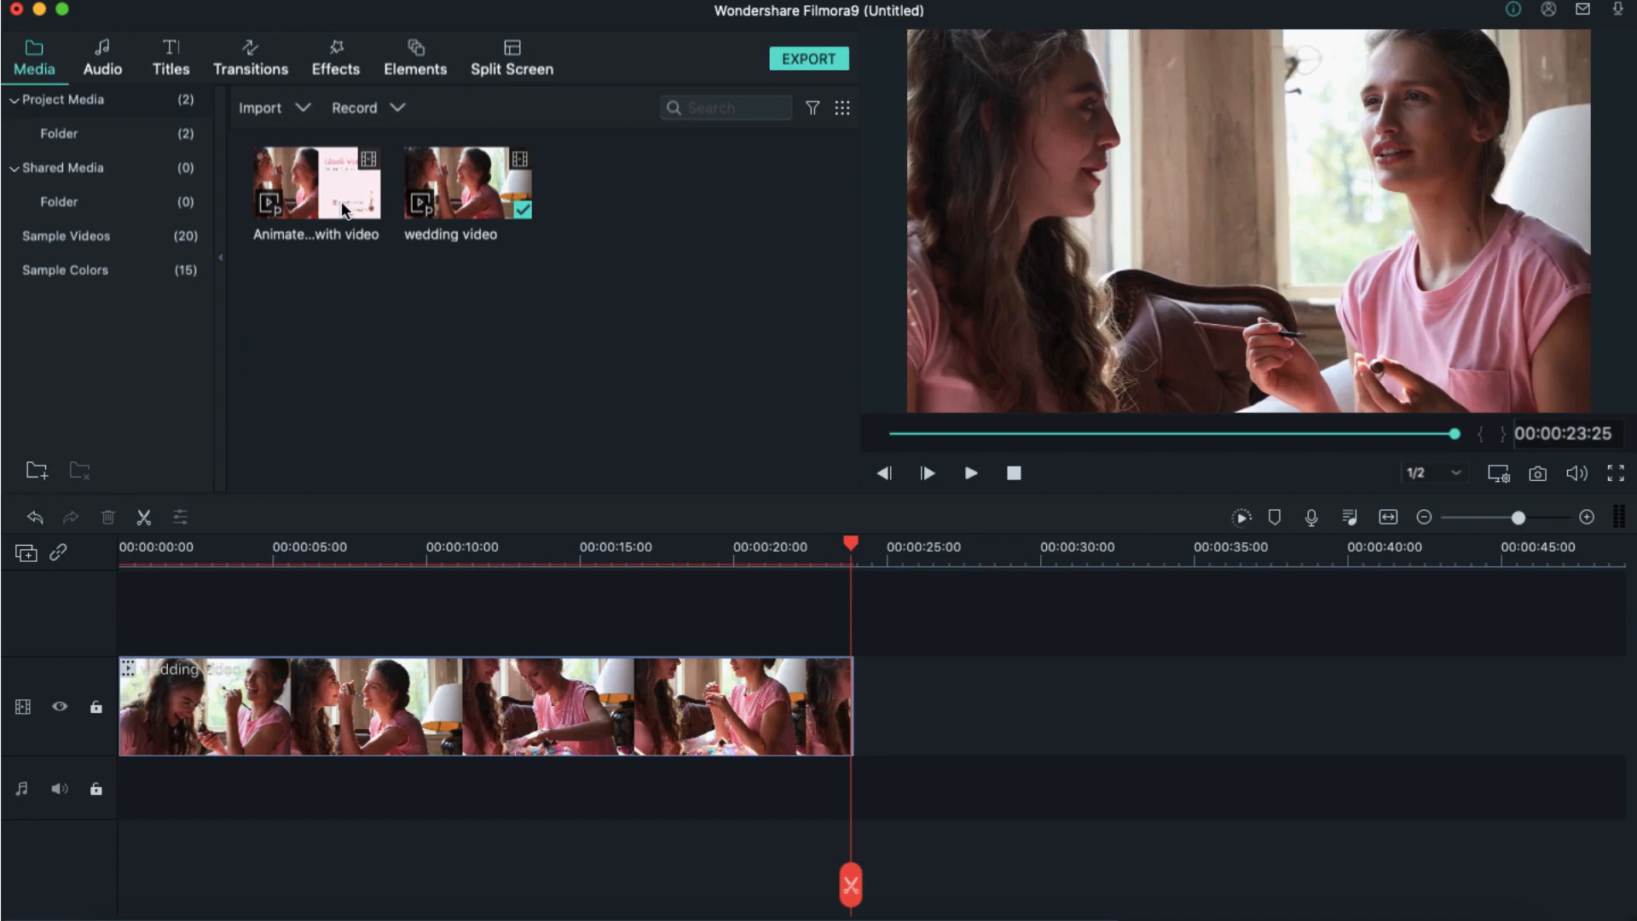
left_click(317, 188)
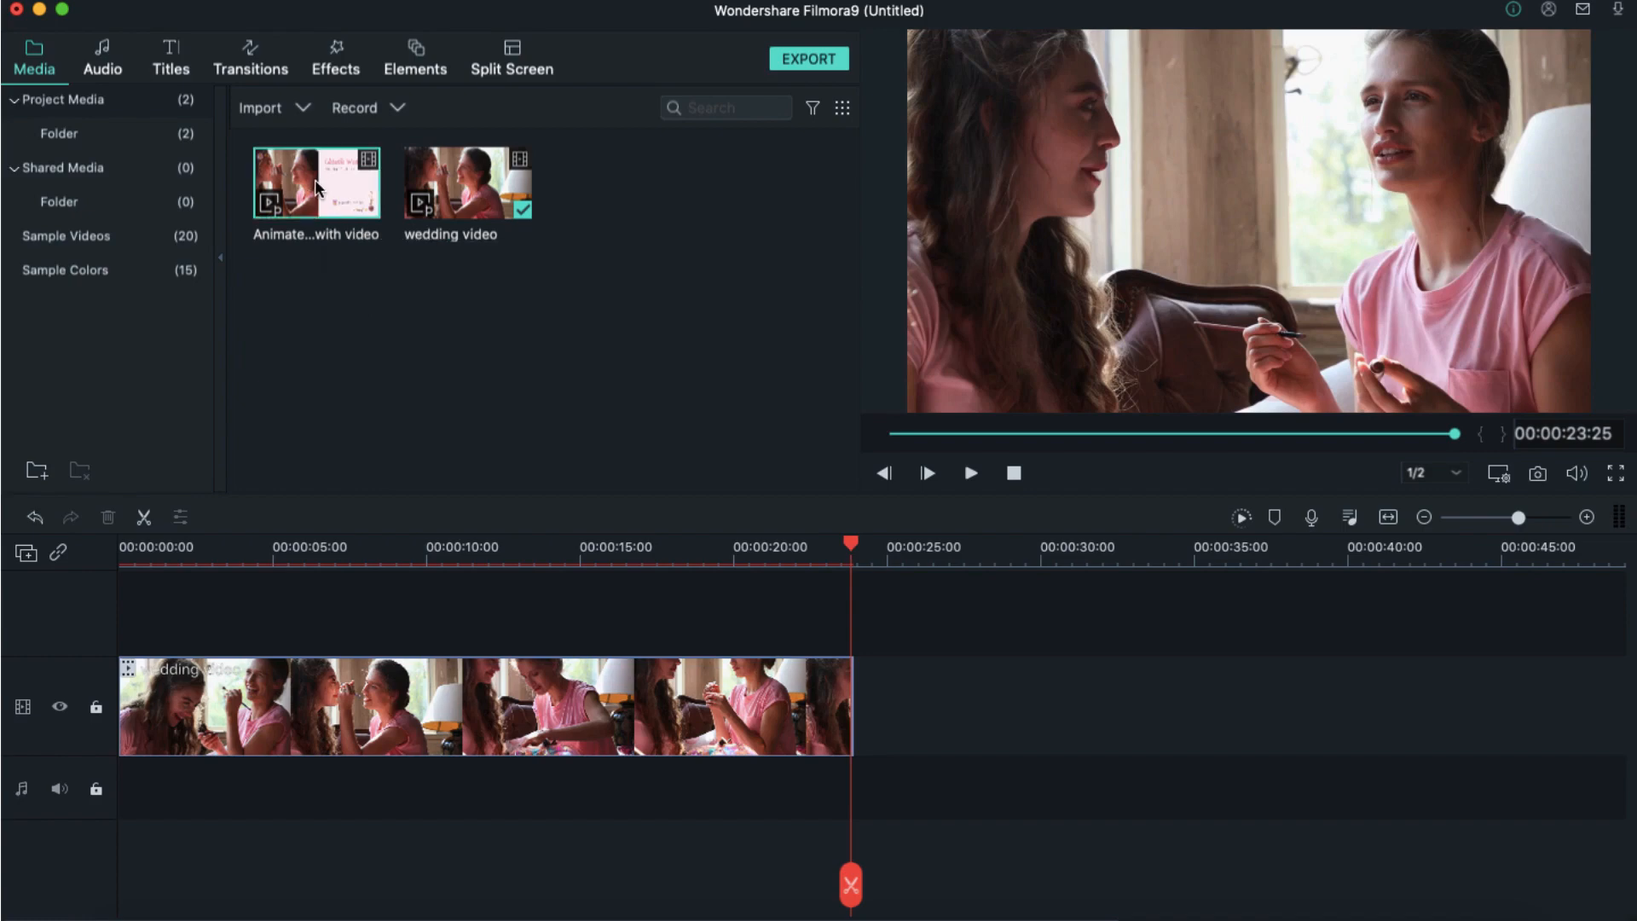
left_click_drag(617, 365, 858, 712)
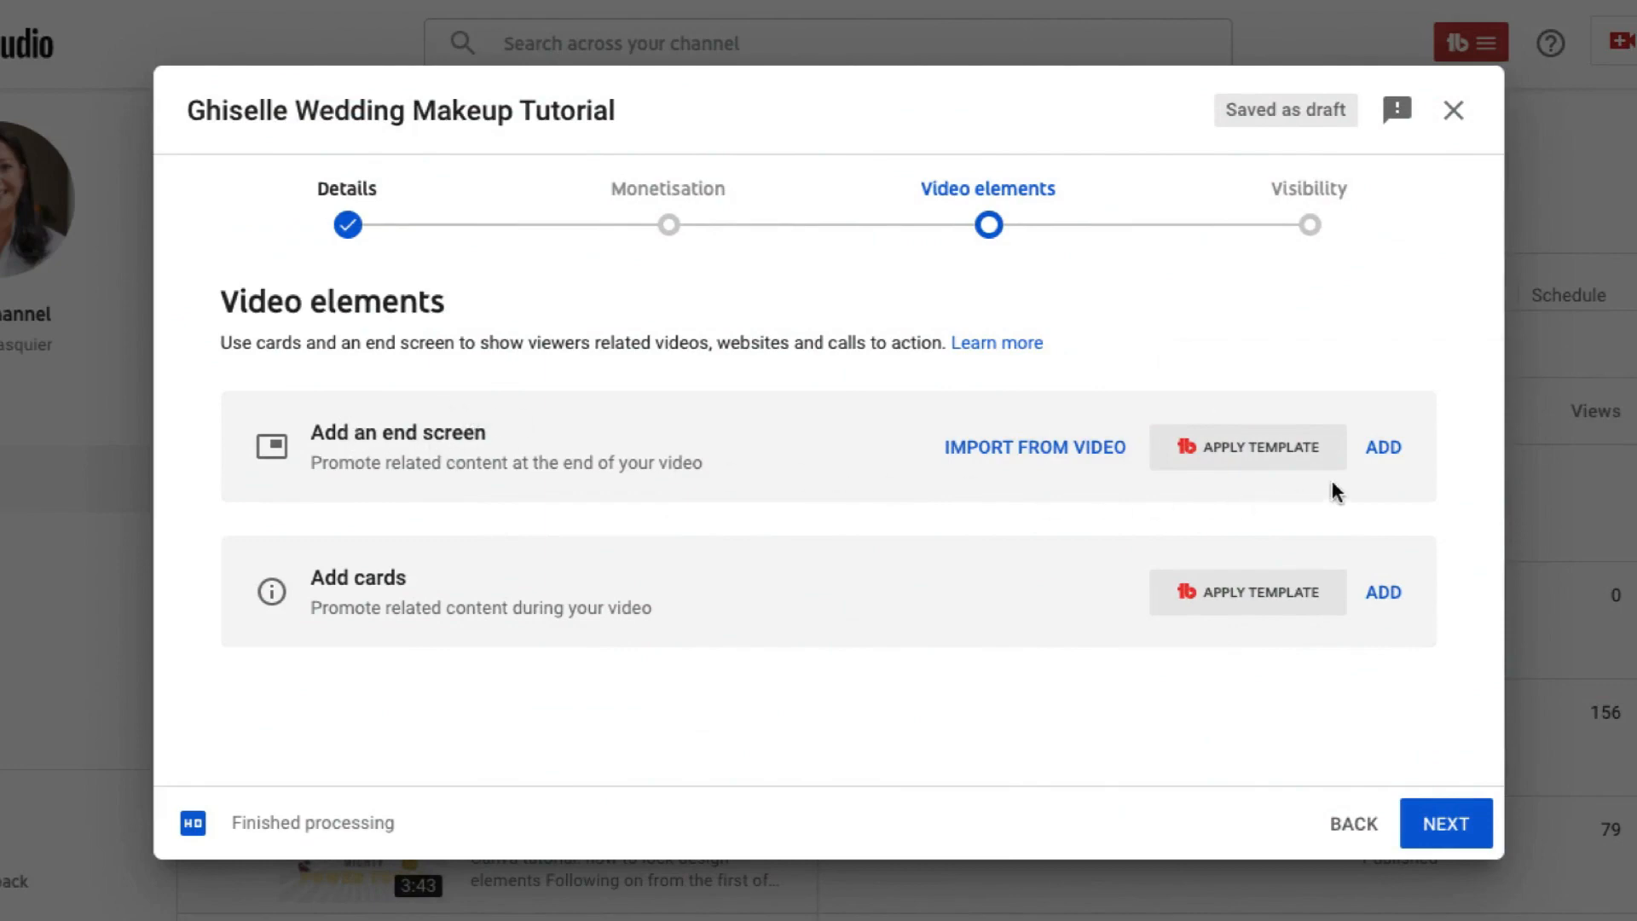
In YouTube Studio, add an end screen to the make-up tutorial using the "1 playlist, 1 subscribe" layout.
left_click(1388, 452)
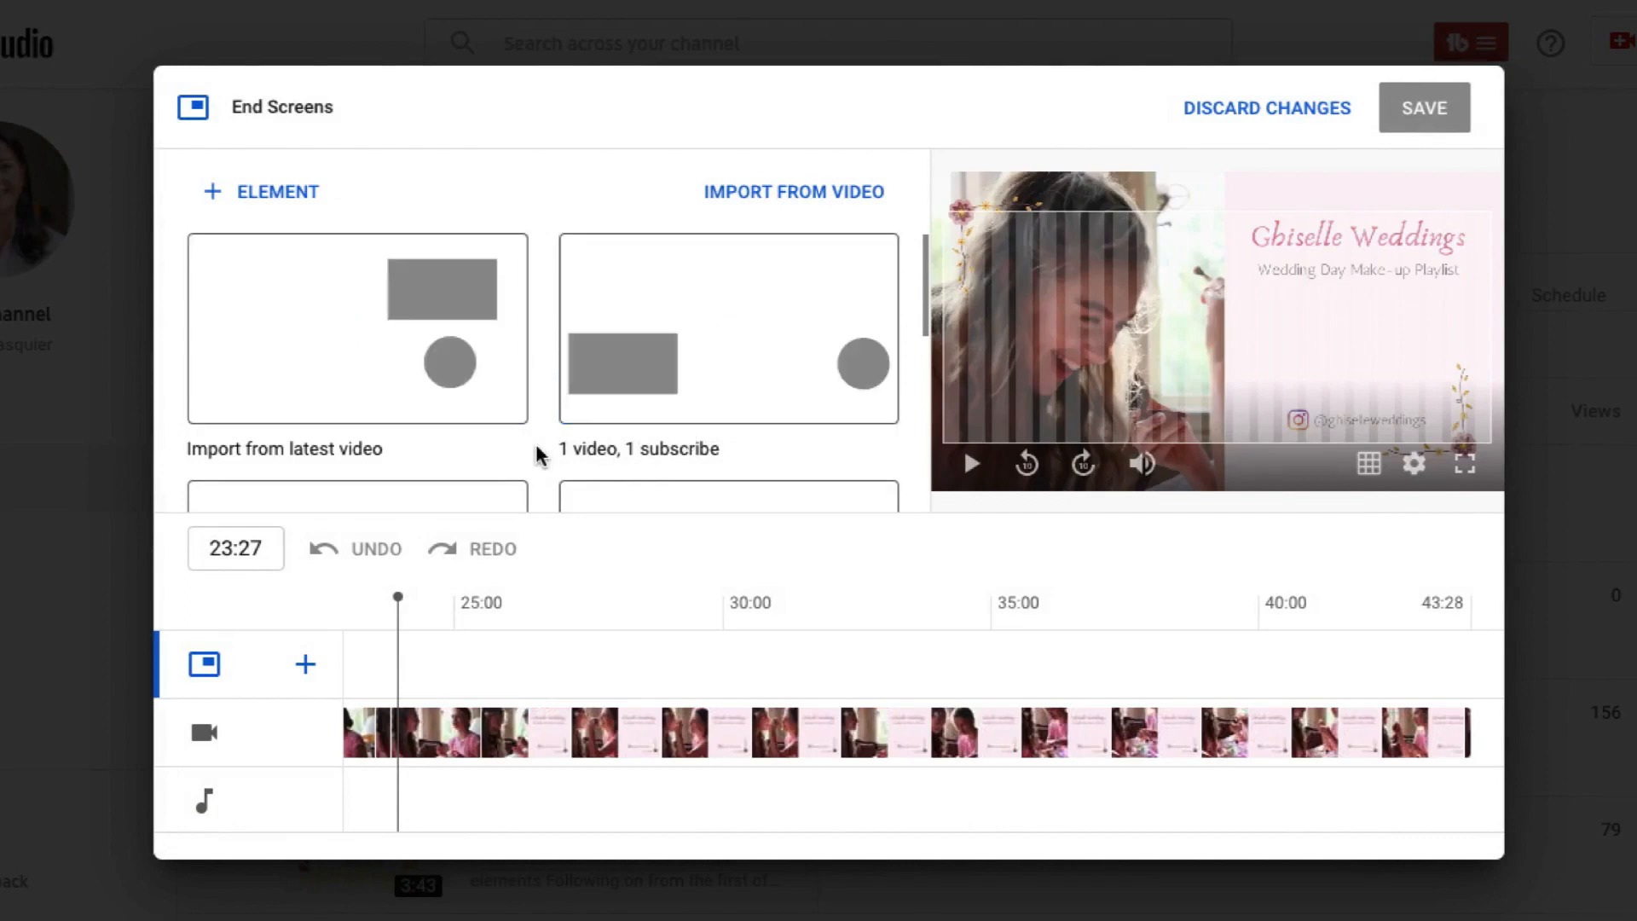
scroll(537, 460, "down", 5)
scroll(542, 486, "up", 2)
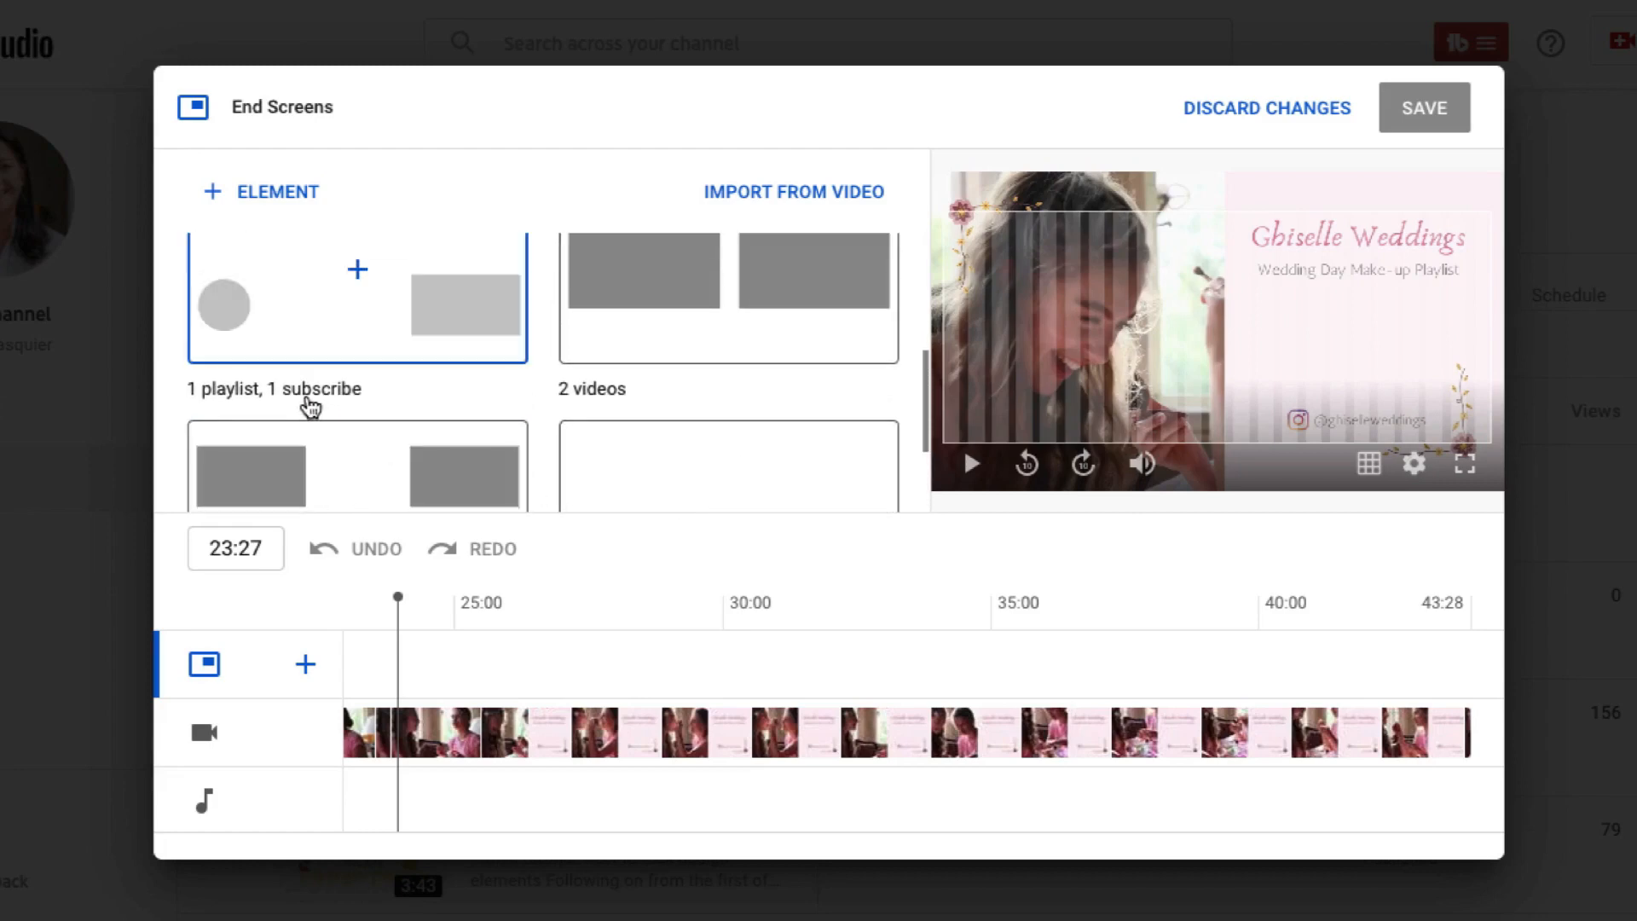
scroll(307, 406, "up", 2)
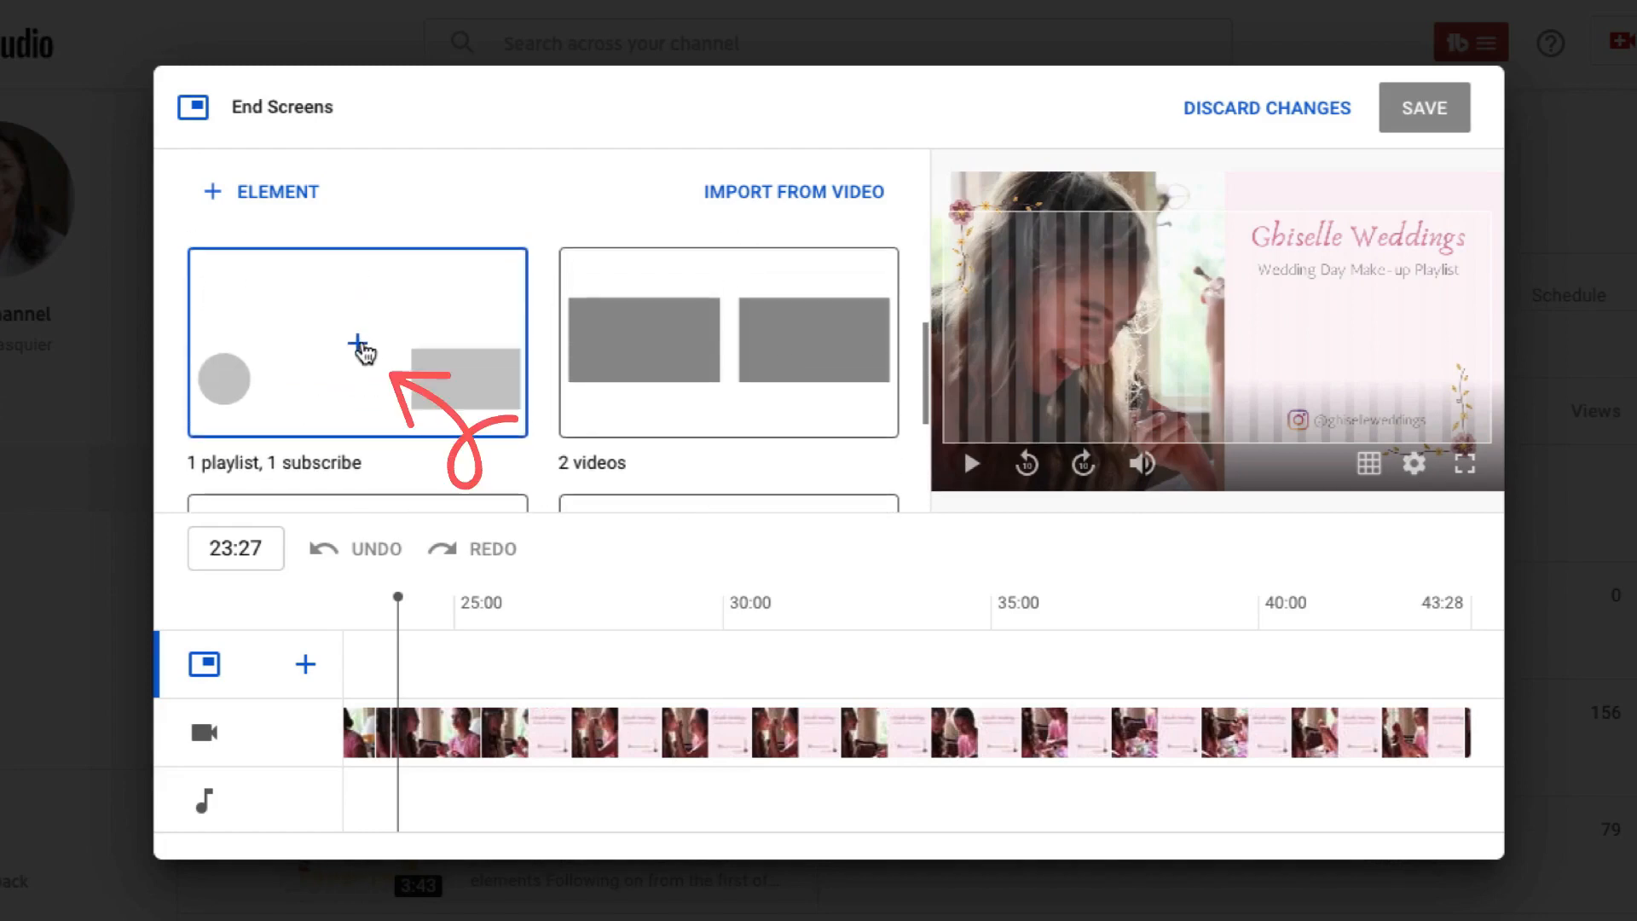
left_click(361, 348)
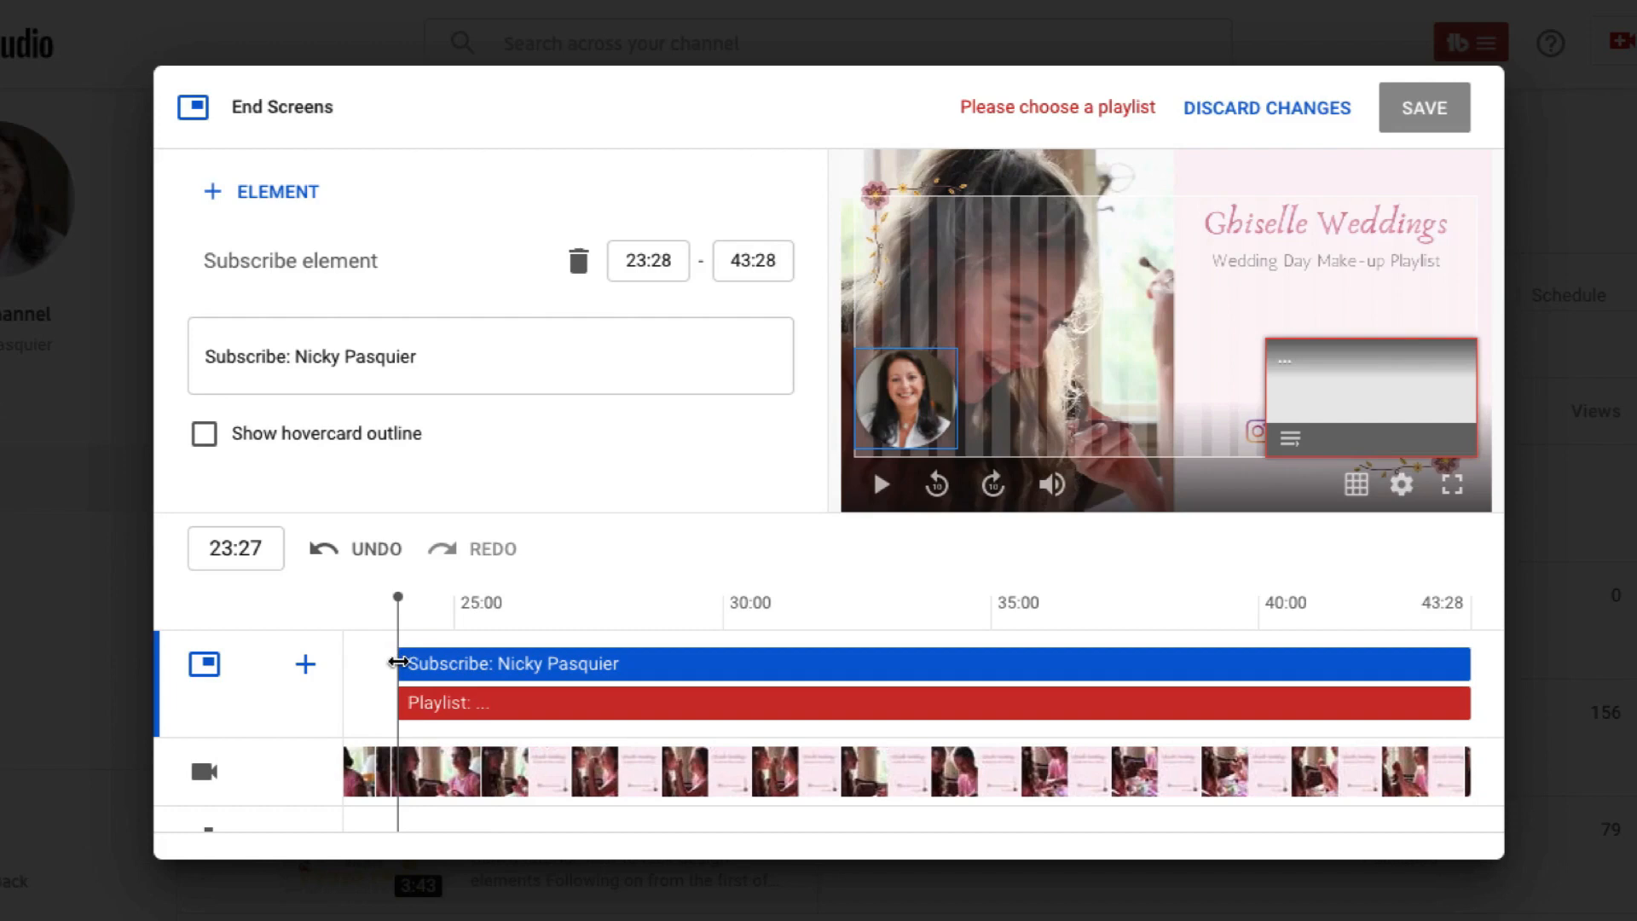
Delay the subscribe element's start to 27:28 and move the playlist element into the space beneath the "Wedding Day Make-up Playlist" heading.
left_click_drag(397, 662, 614, 662)
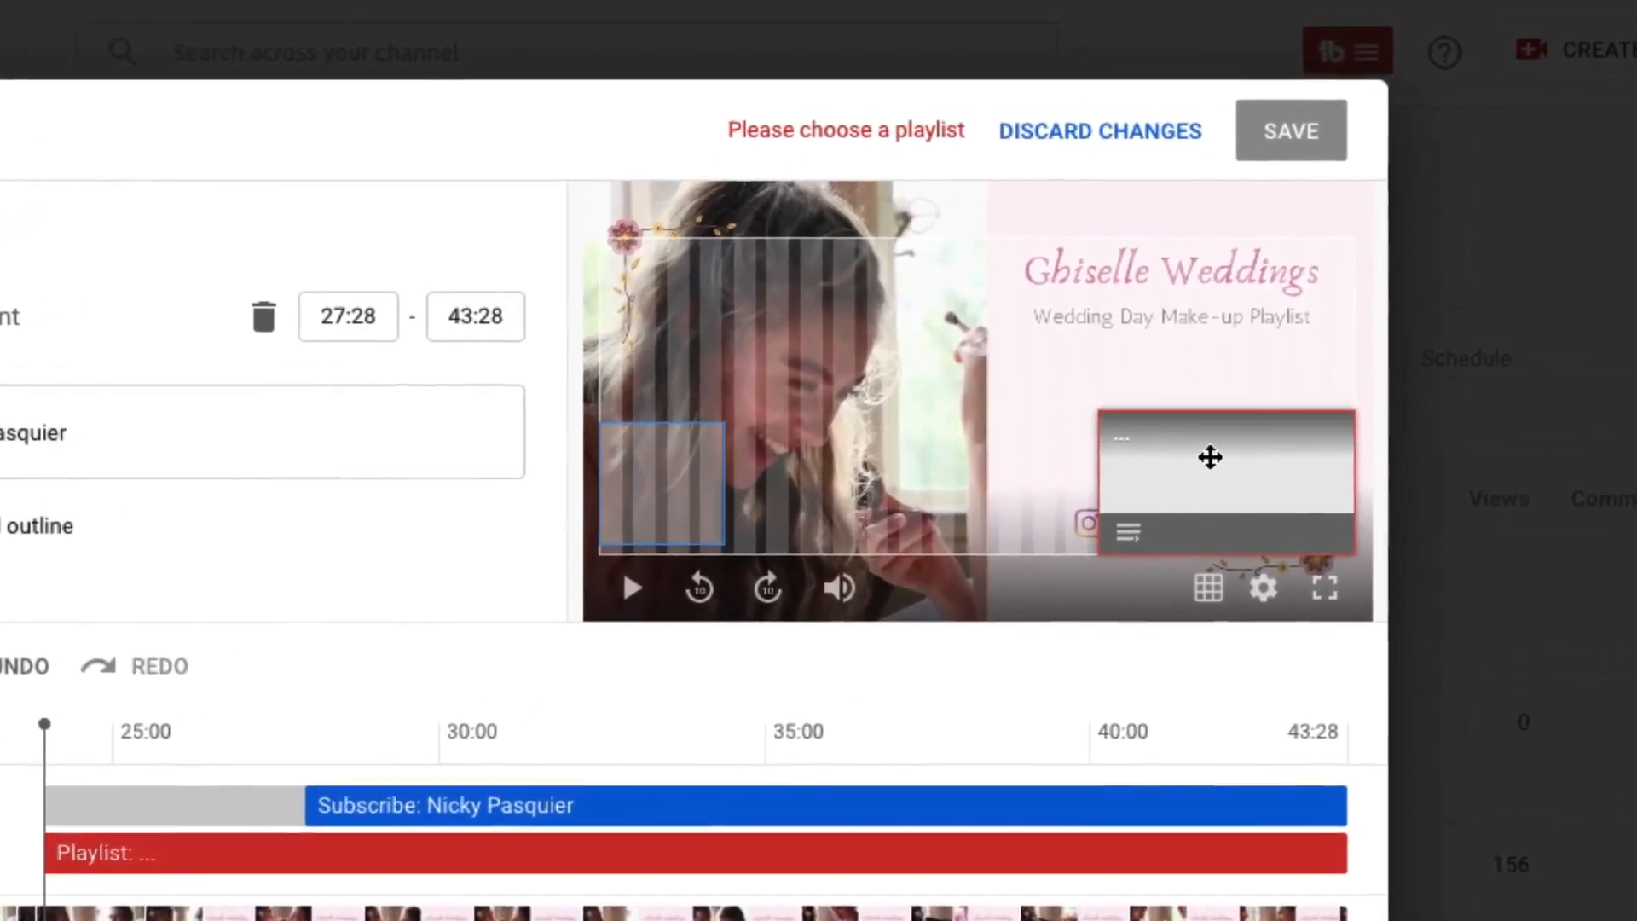
left_click(1221, 448)
left_click_drag(1199, 466, 1122, 410)
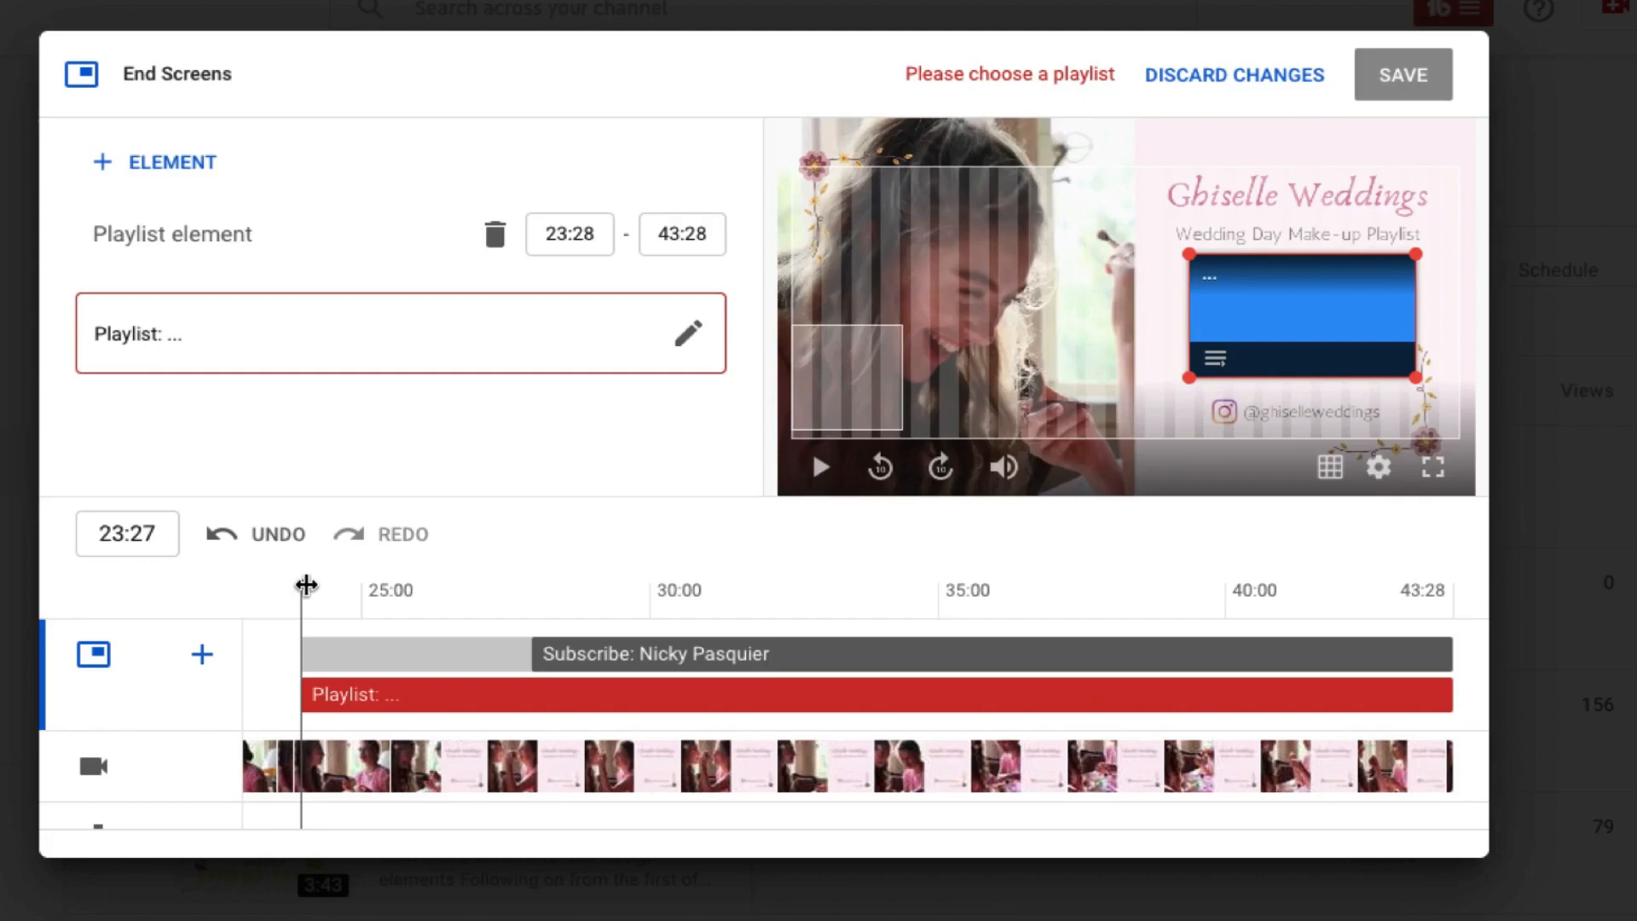
Try the subscribe element beside the Instagram handle, and settle it in the bottom-left corner of the video's allowed placement area.
left_click_drag(306, 585, 542, 597)
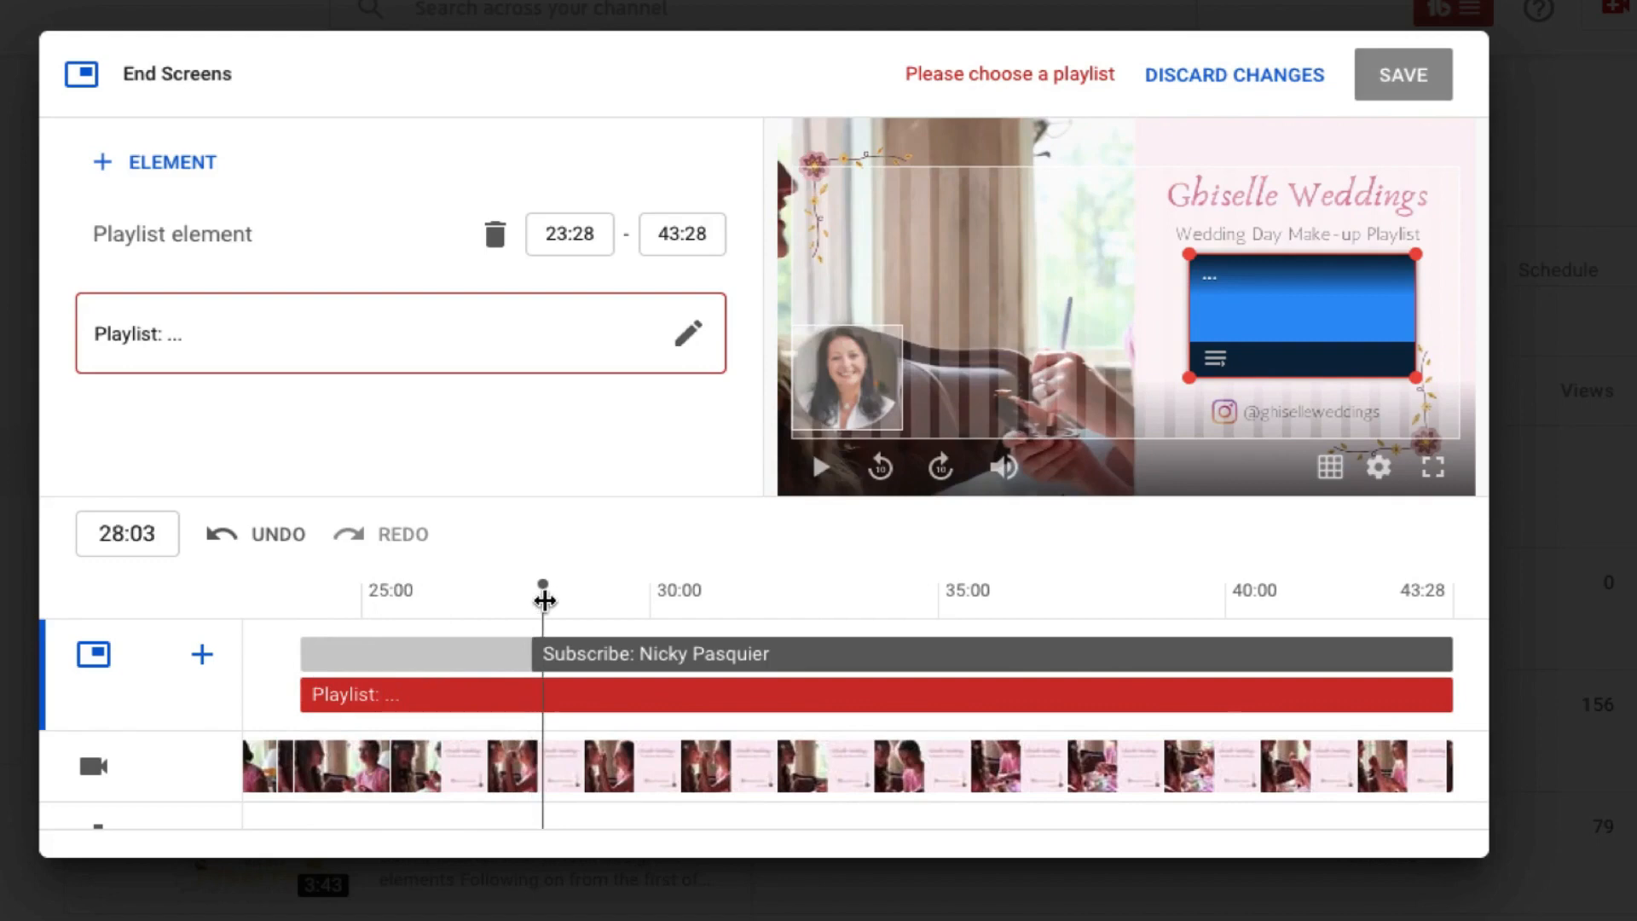
left_click(566, 653)
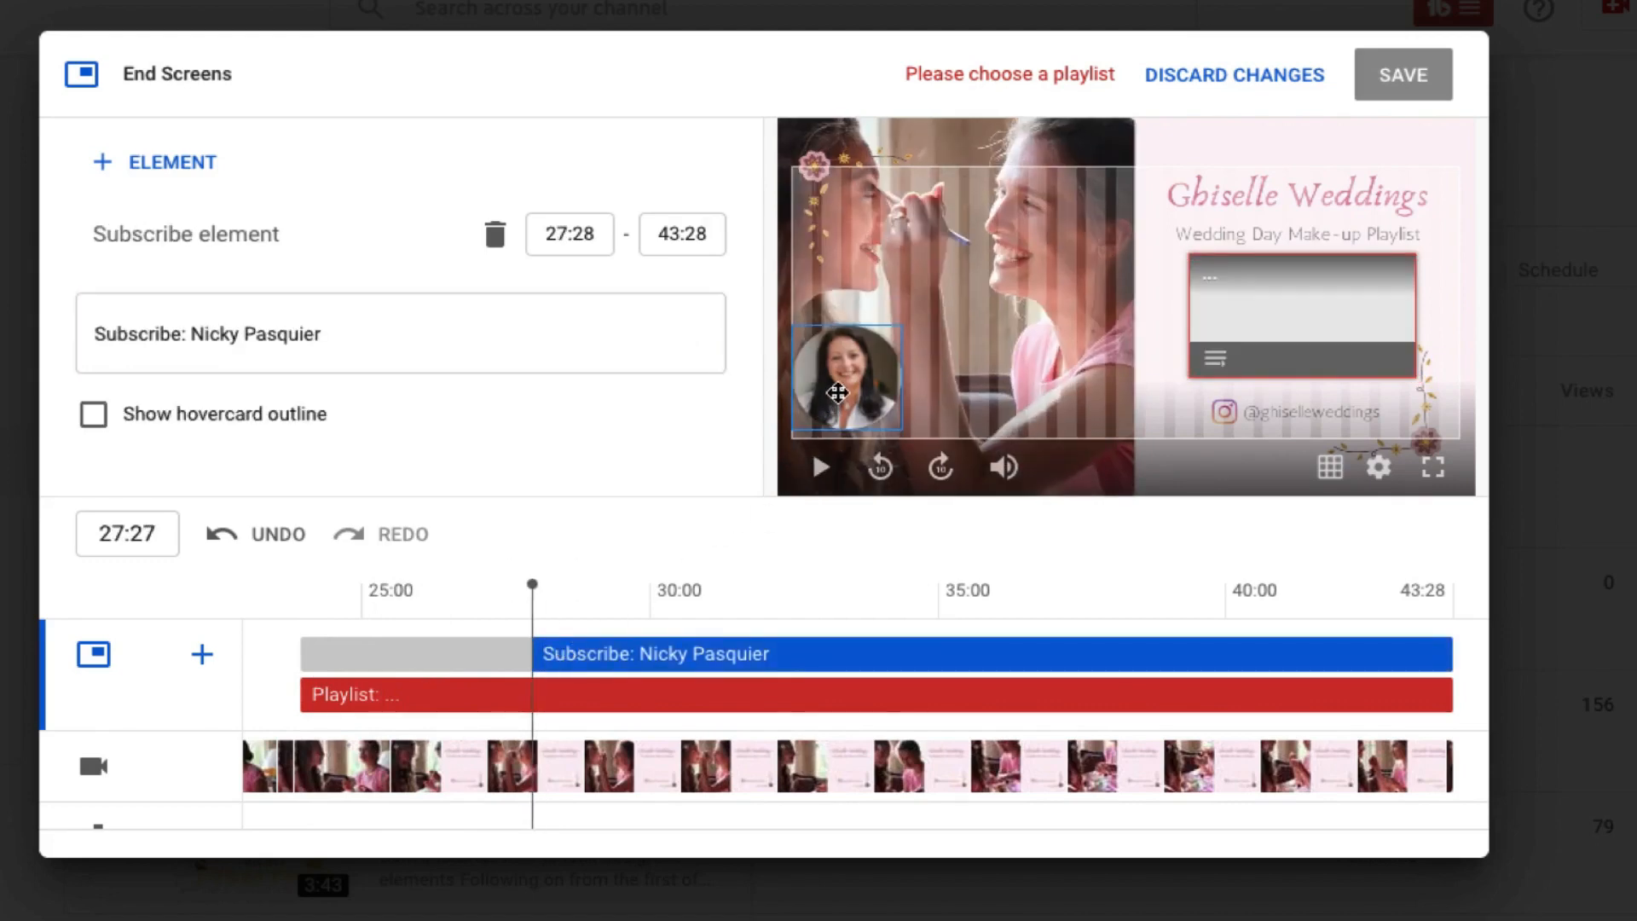
left_click_drag(838, 392, 1381, 391)
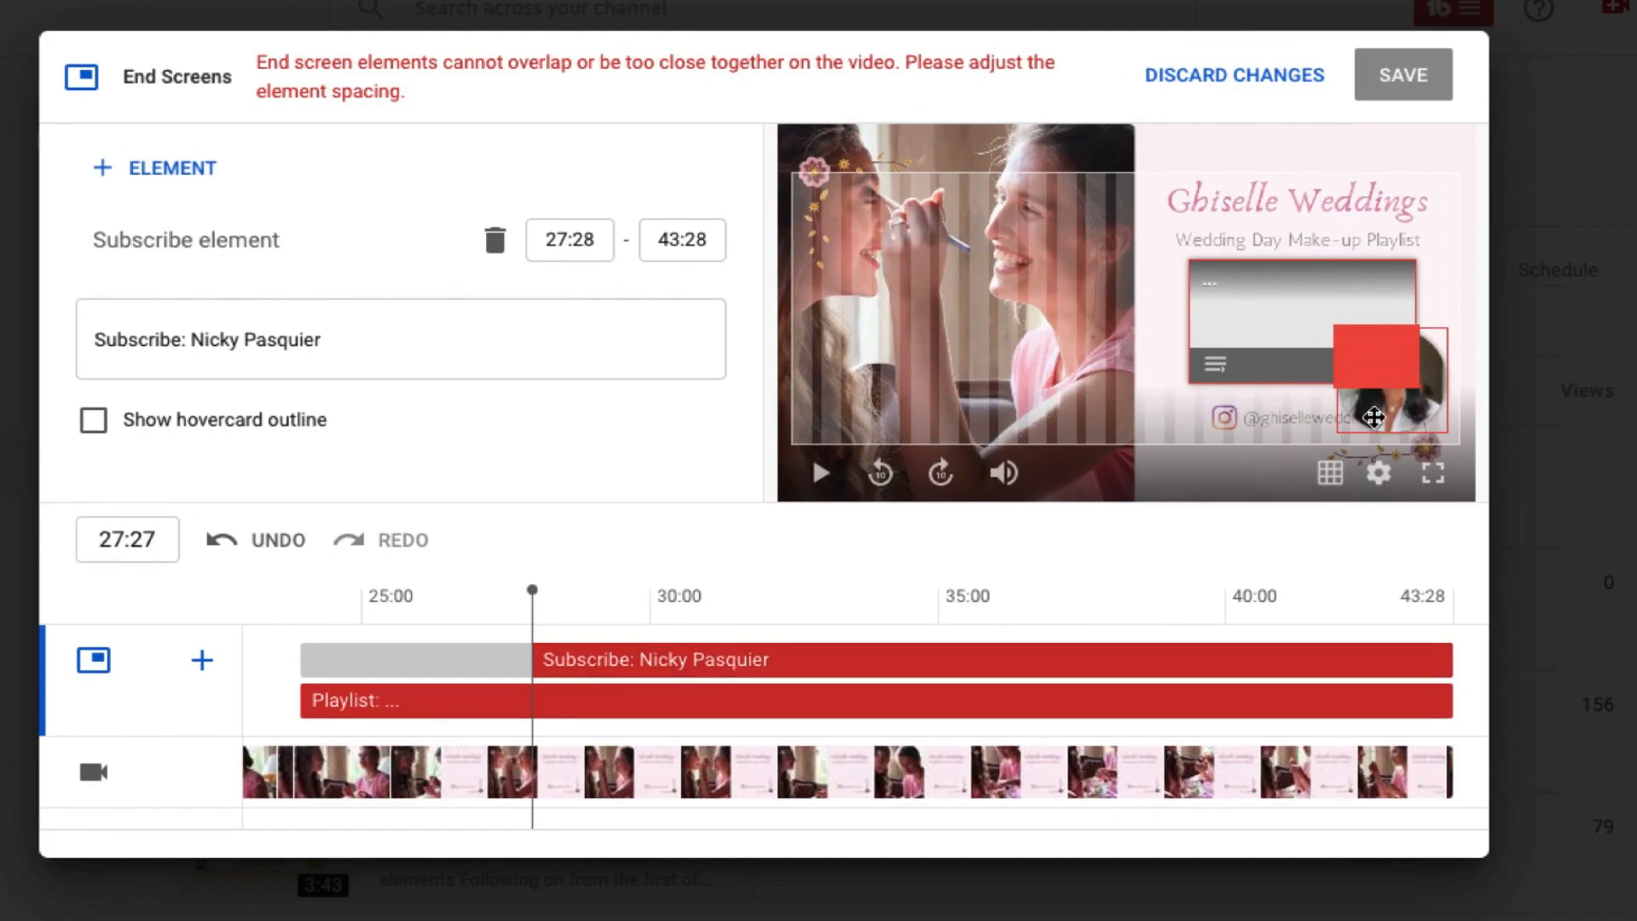
left_click_drag(1374, 417, 831, 430)
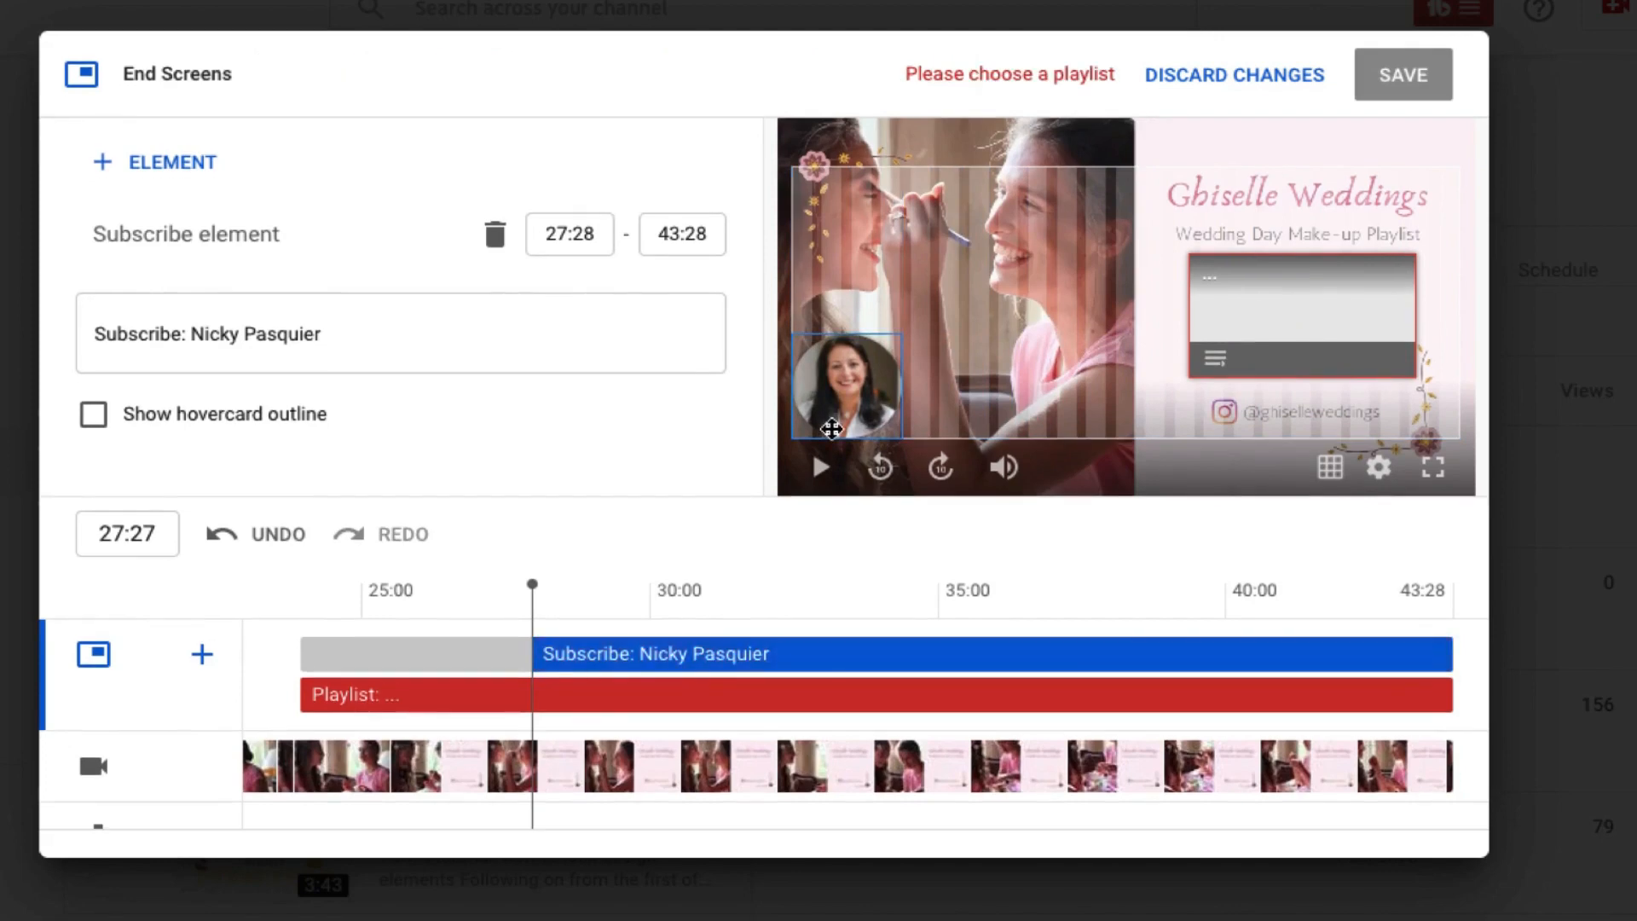
Play the end screen preview from the playlist element's start at 23:27 to check when the elements appear.
scroll(529, 563, "down", 1)
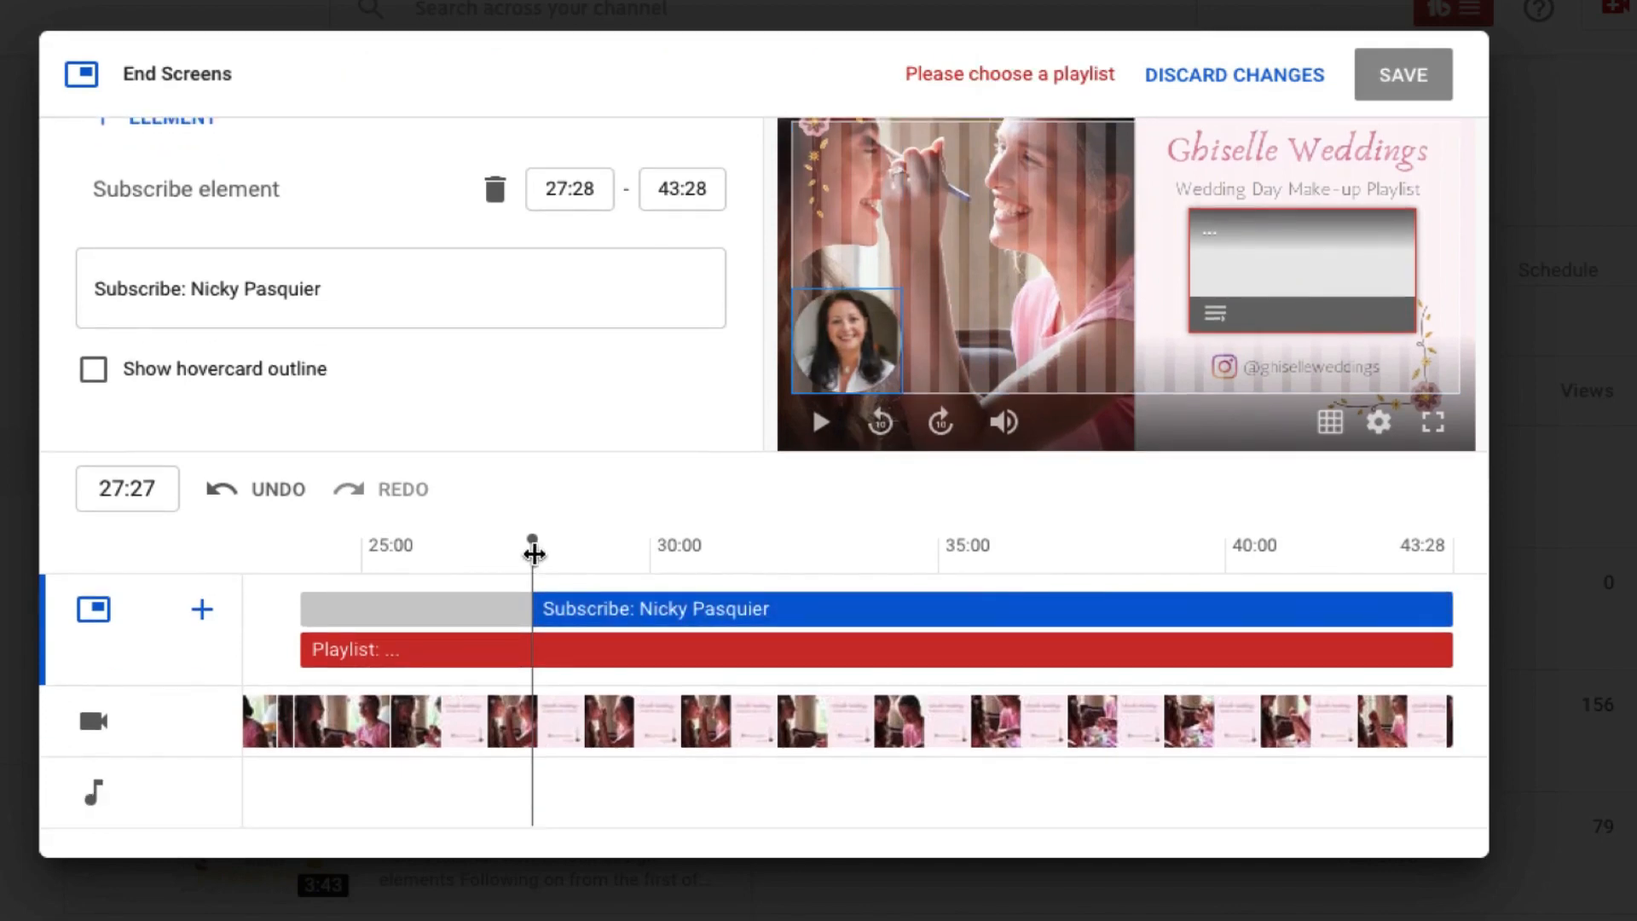
left_click_drag(534, 554, 301, 581)
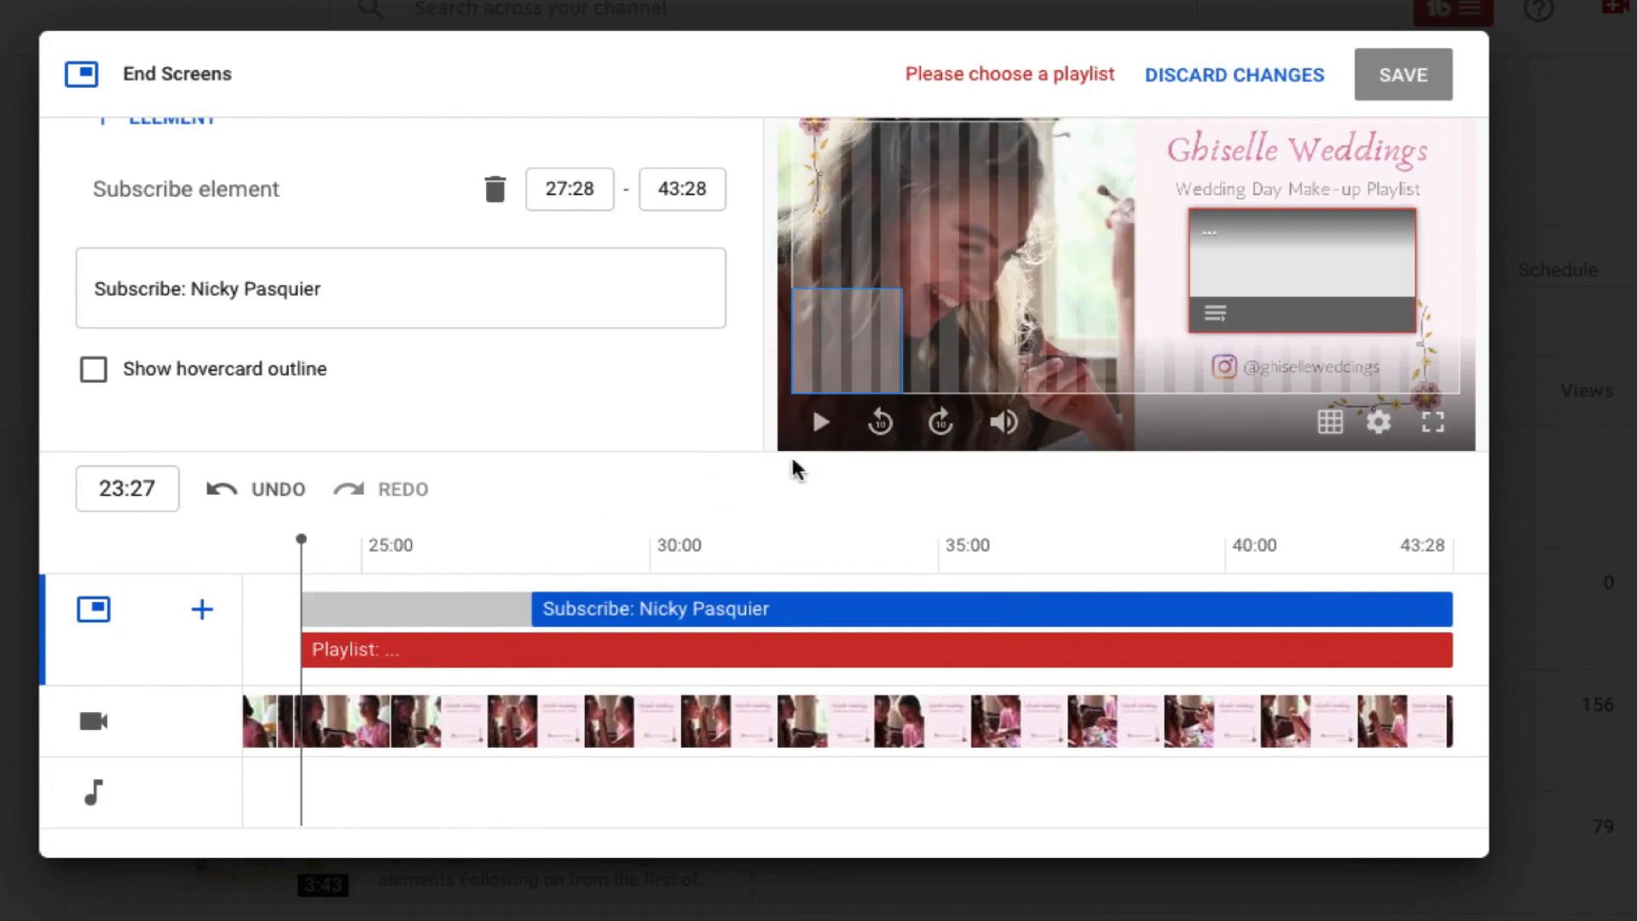
scroll(820, 426, "up", 1)
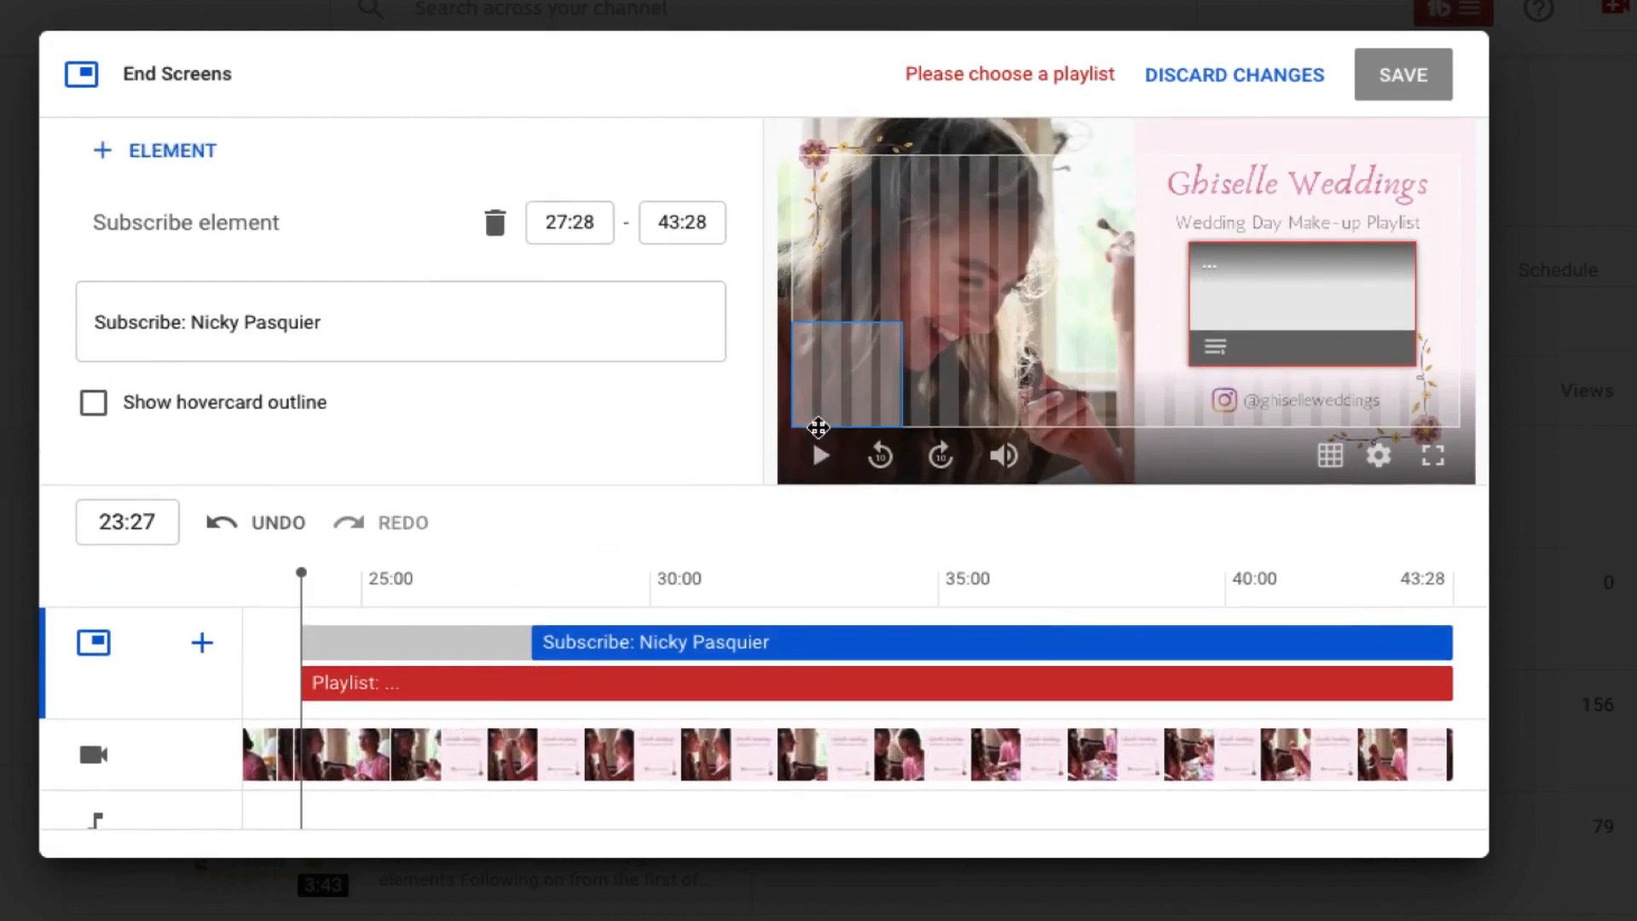
scroll(818, 427, "up", 1)
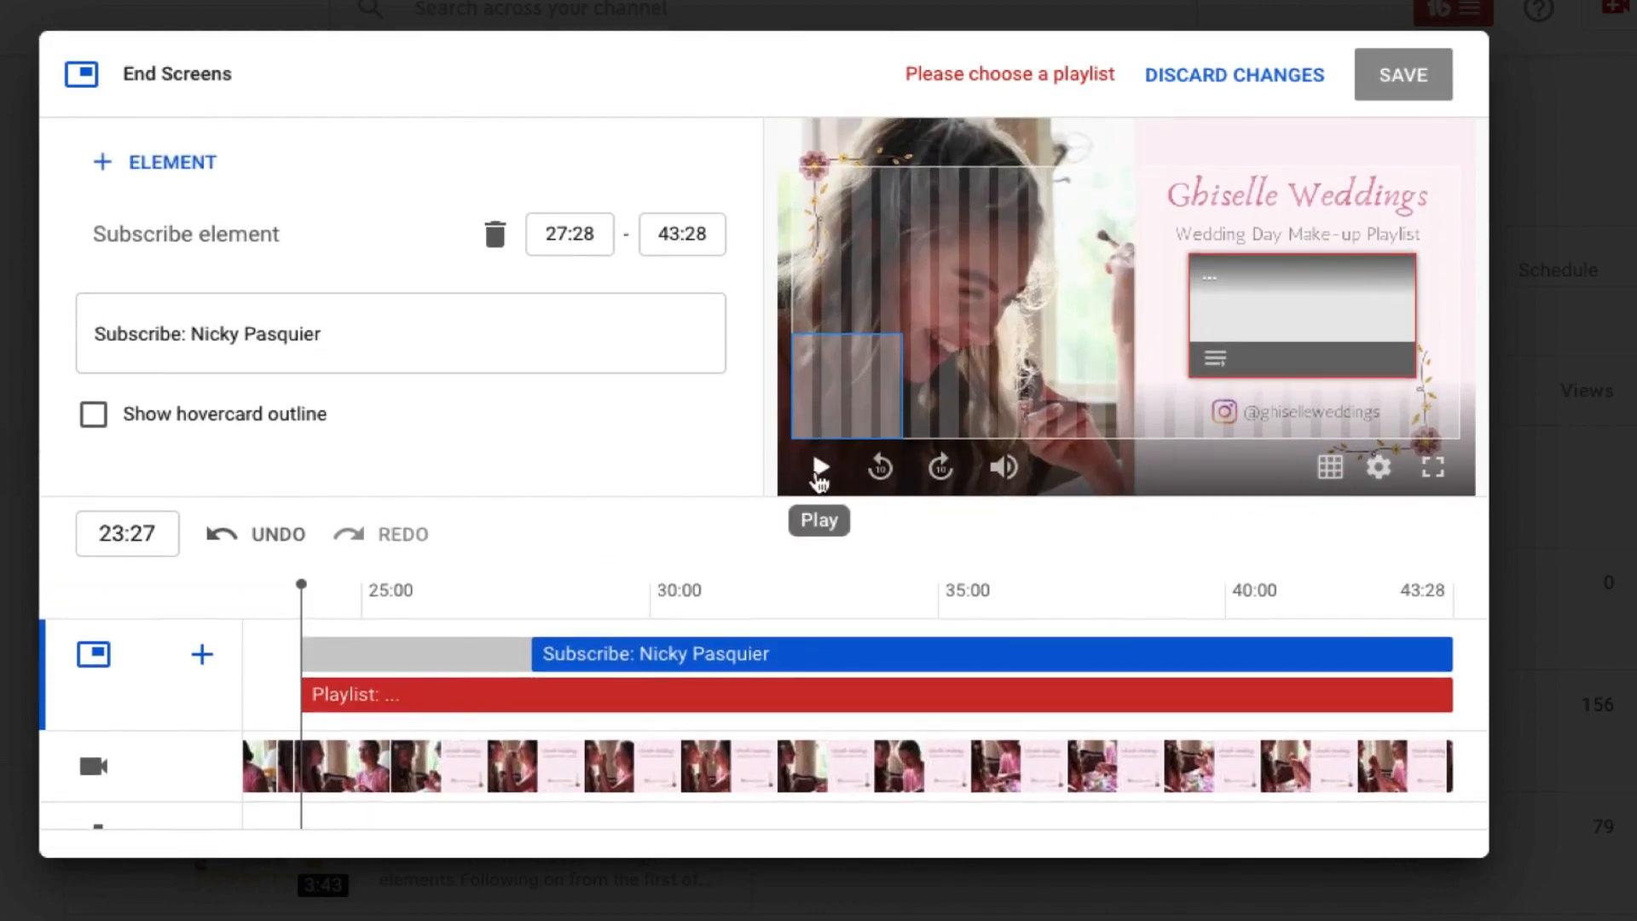
left_click(820, 469)
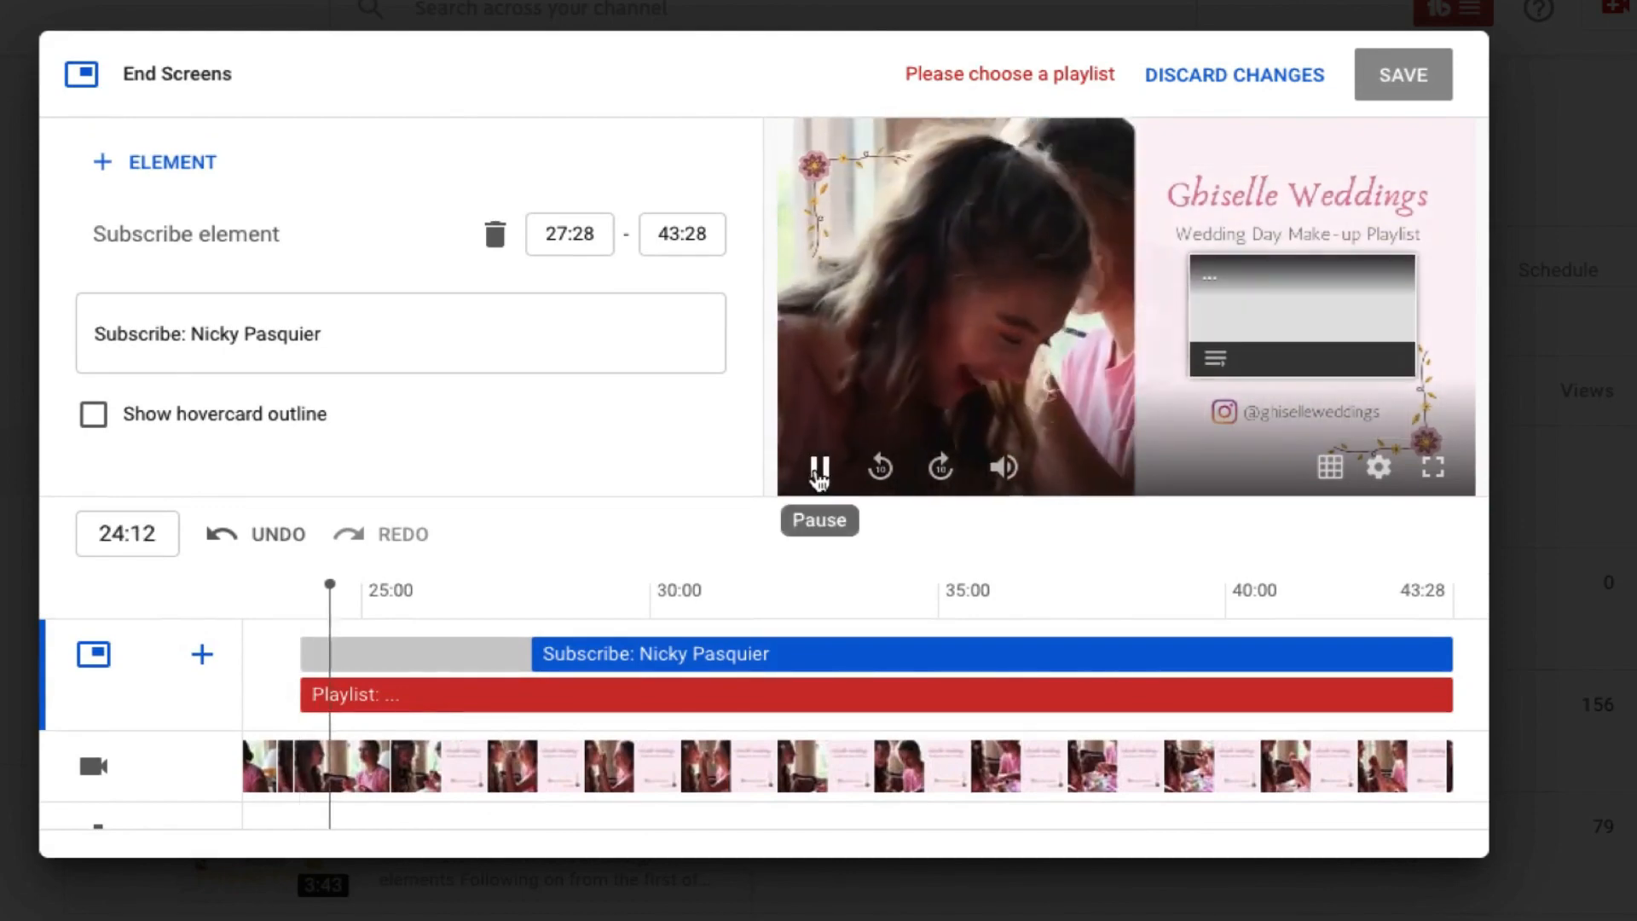